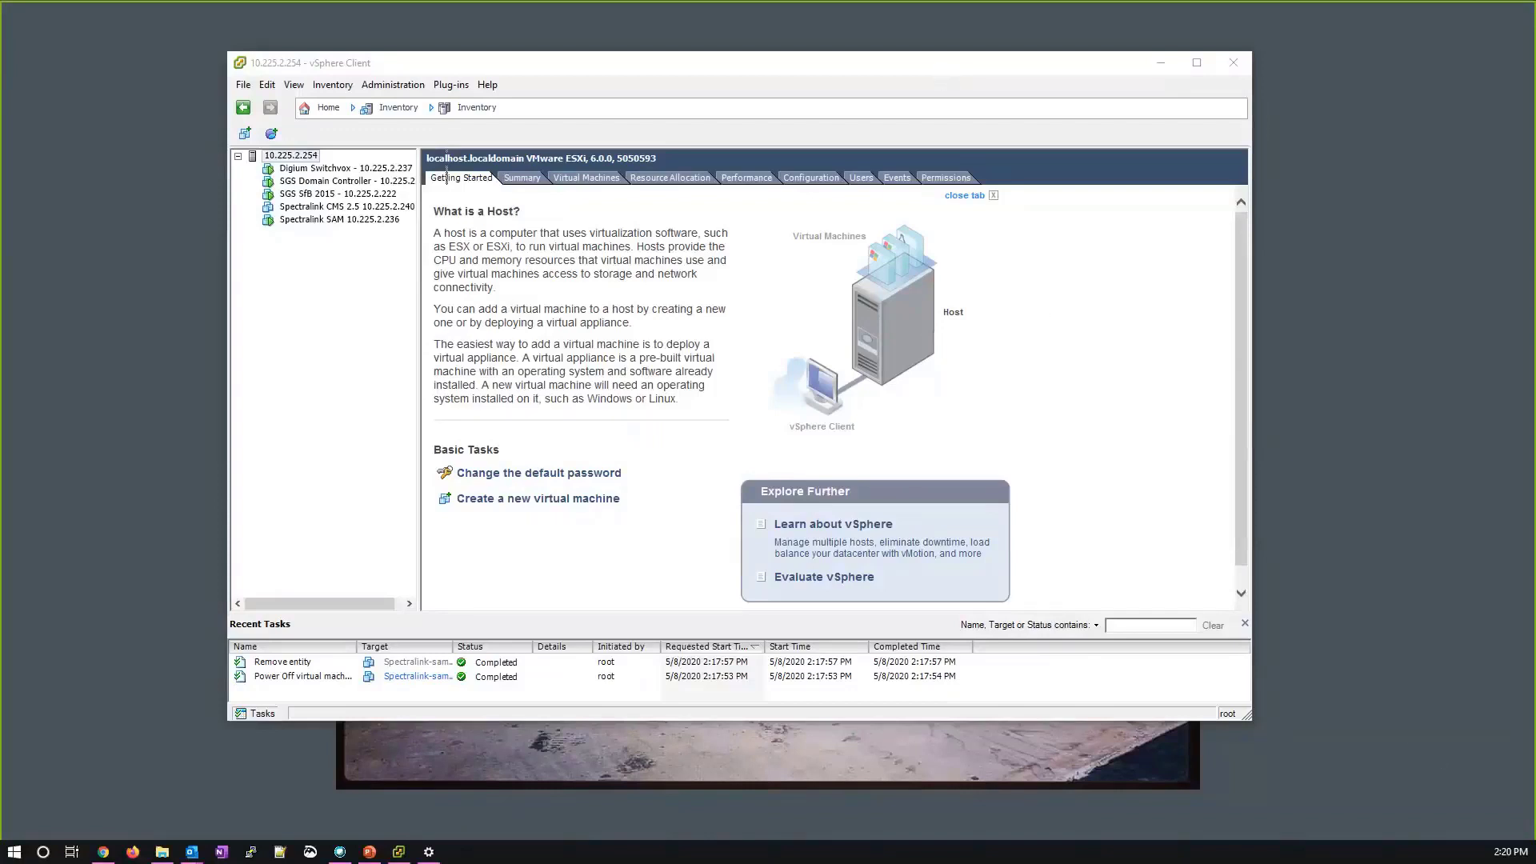
Bring the vSphere Client window to the front.
{"action": "left_click", "coordinate": [504, 484]}
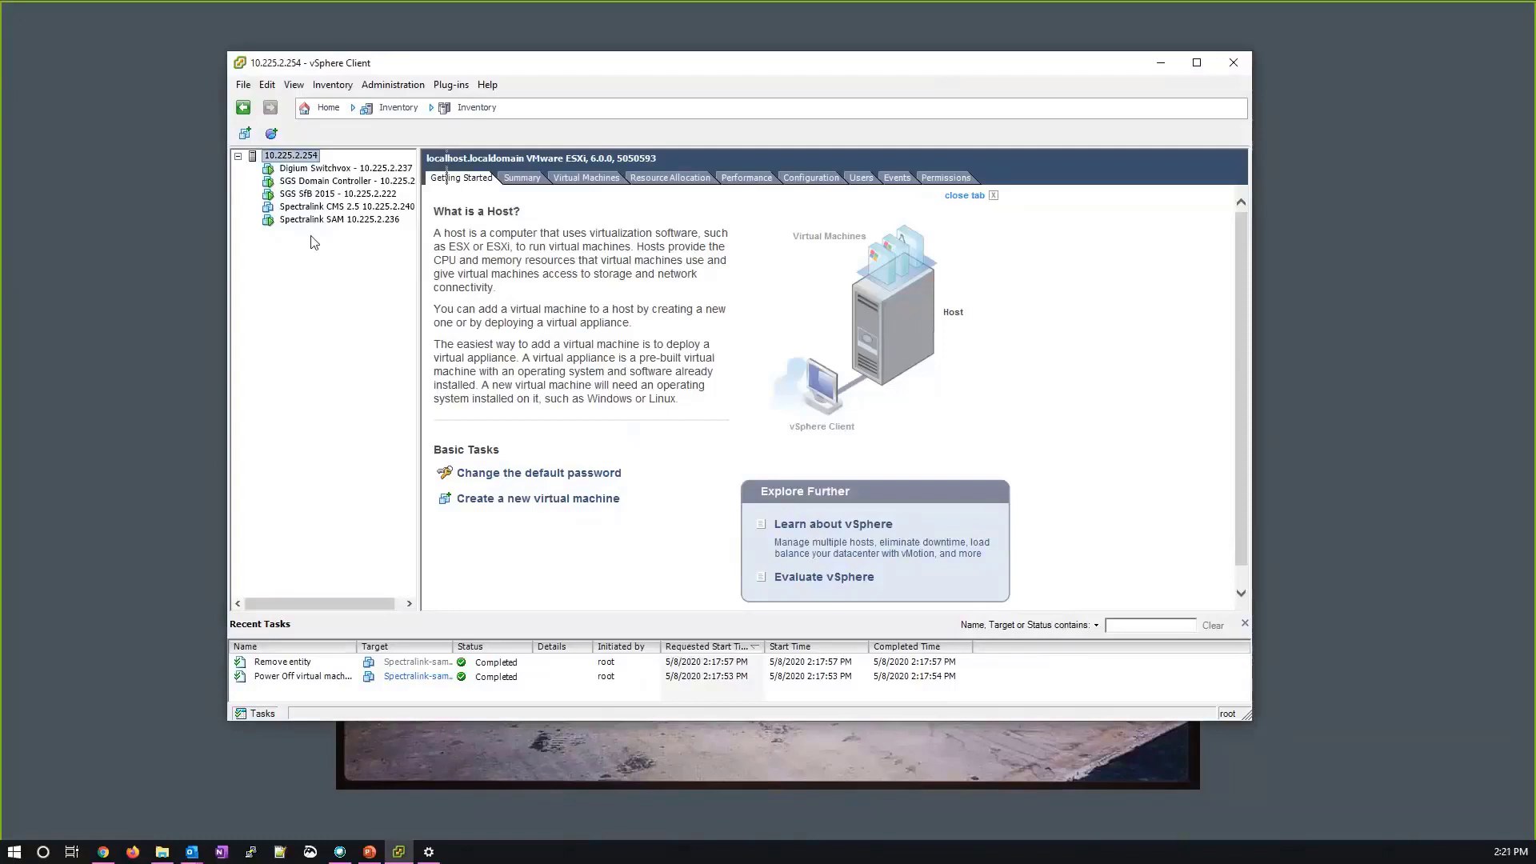
Start the Deploy OVF Template wizard with spectralink-sam.ovf as the source file.
{"action": "left_click", "coordinate": [243, 85]}
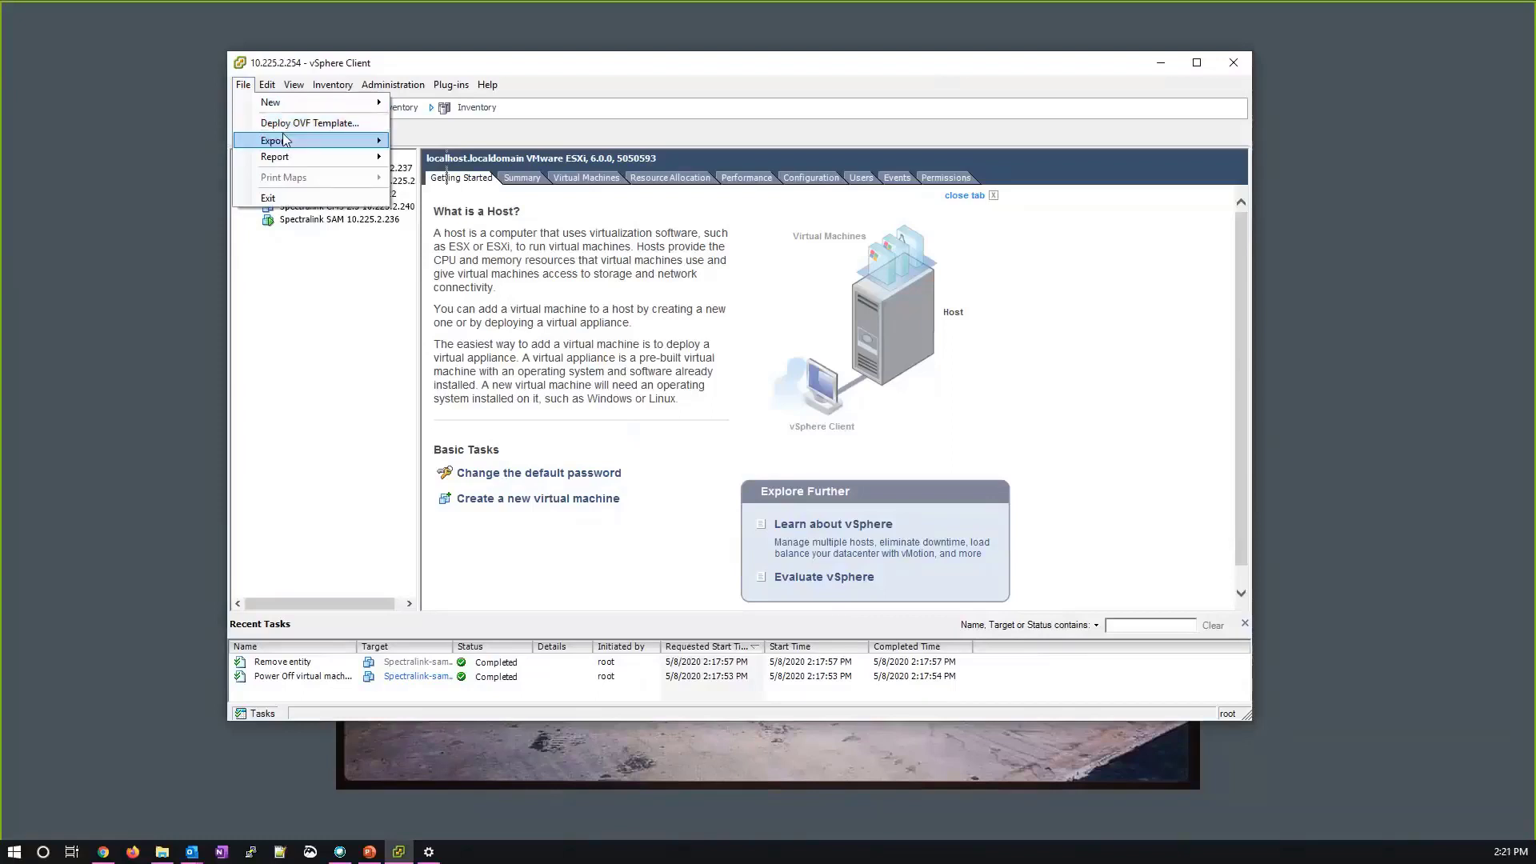
{"action": "left_click", "coordinate": [395, 301]}
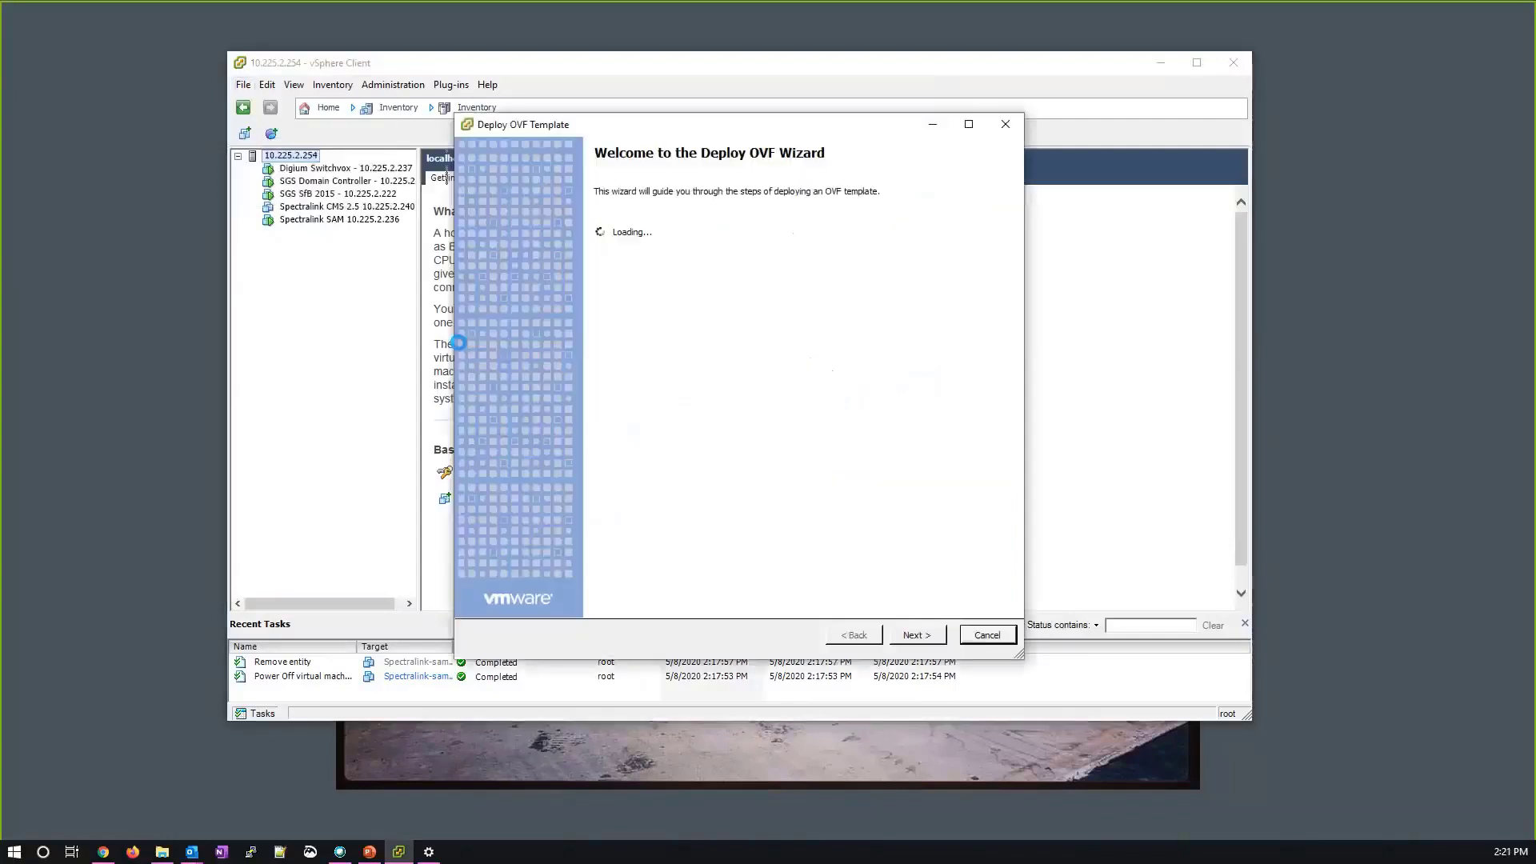
{"action": "left_click", "coordinate": [928, 297]}
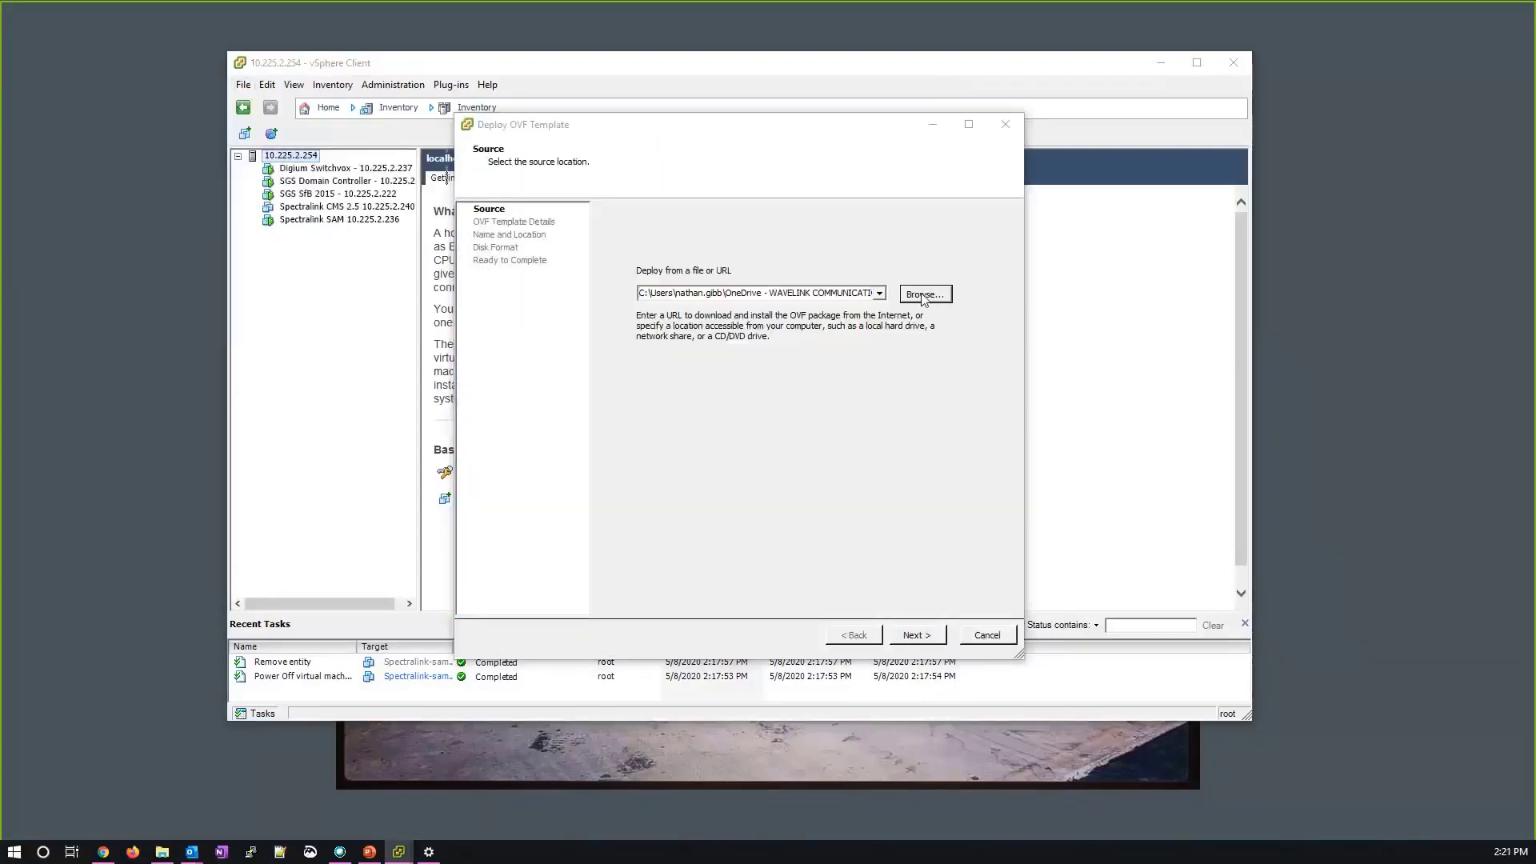
{"action": "left_click", "coordinate": [640, 265]}
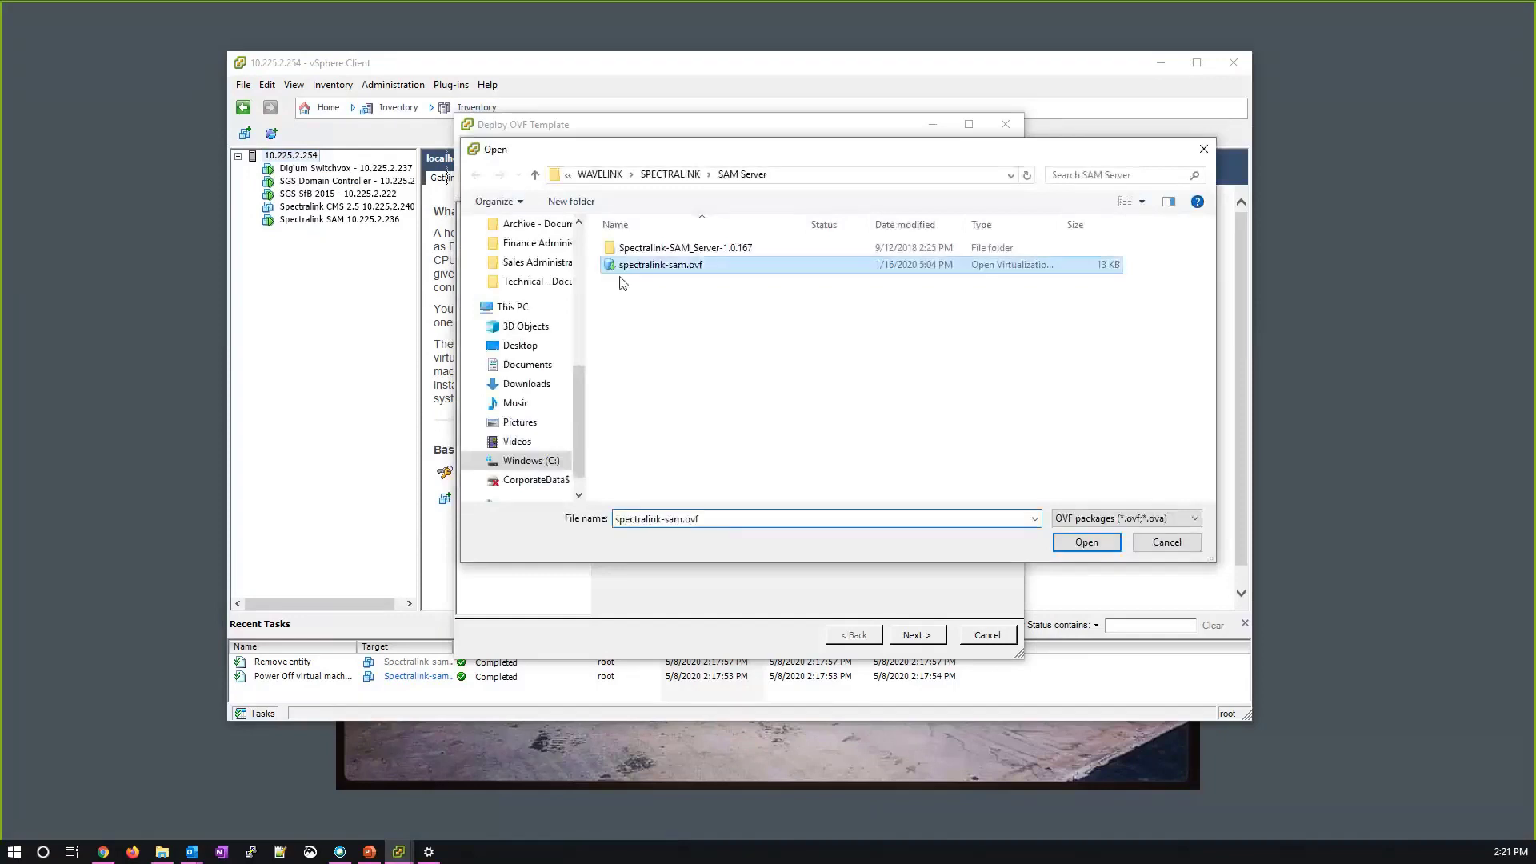
{"action": "left_click", "coordinate": [1085, 542]}
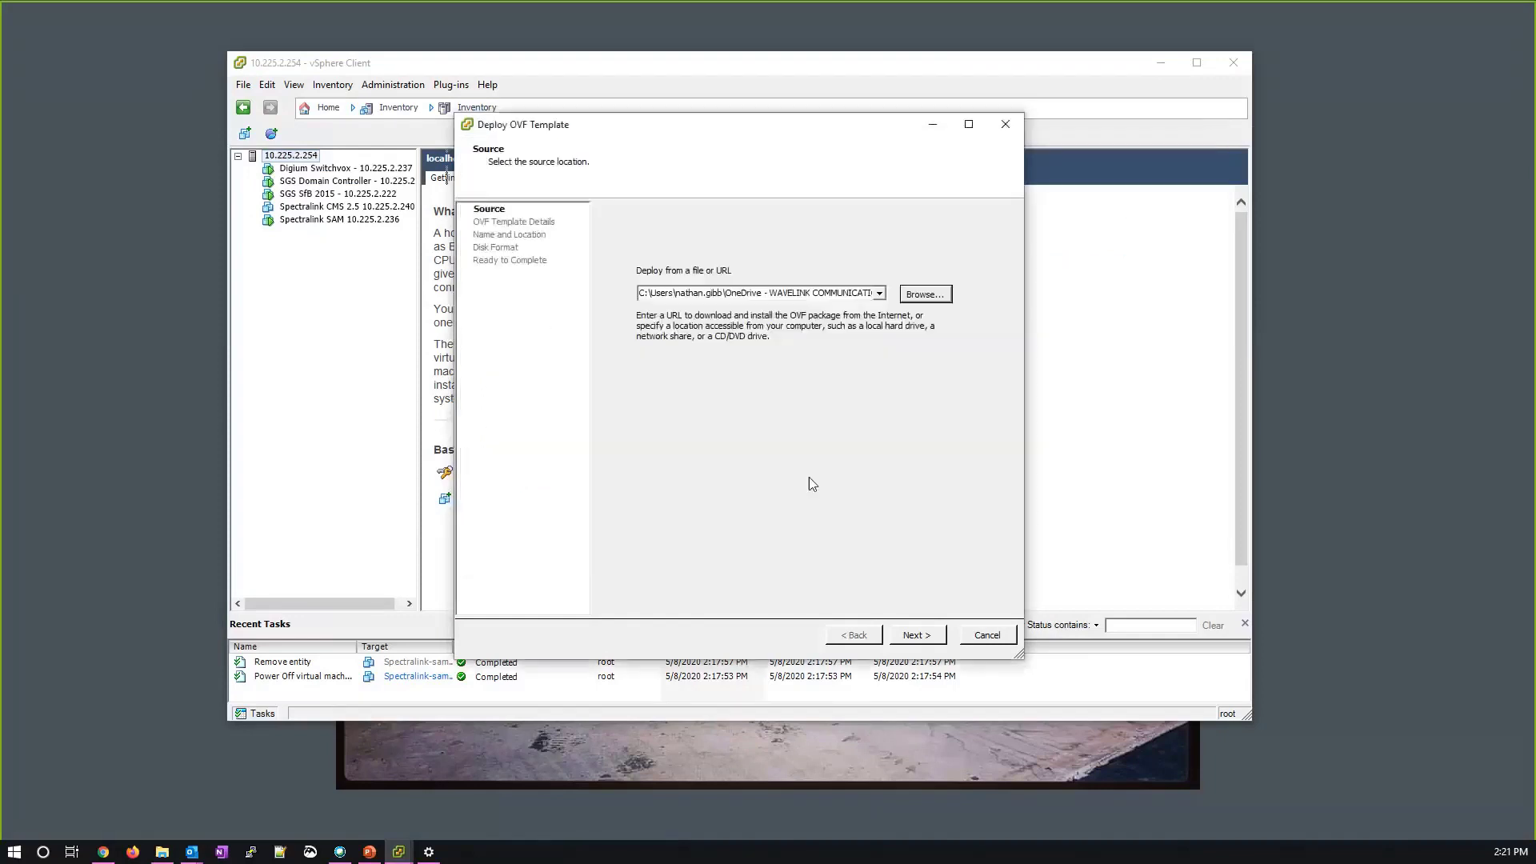
{"action": "left_click", "coordinate": [925, 643]}
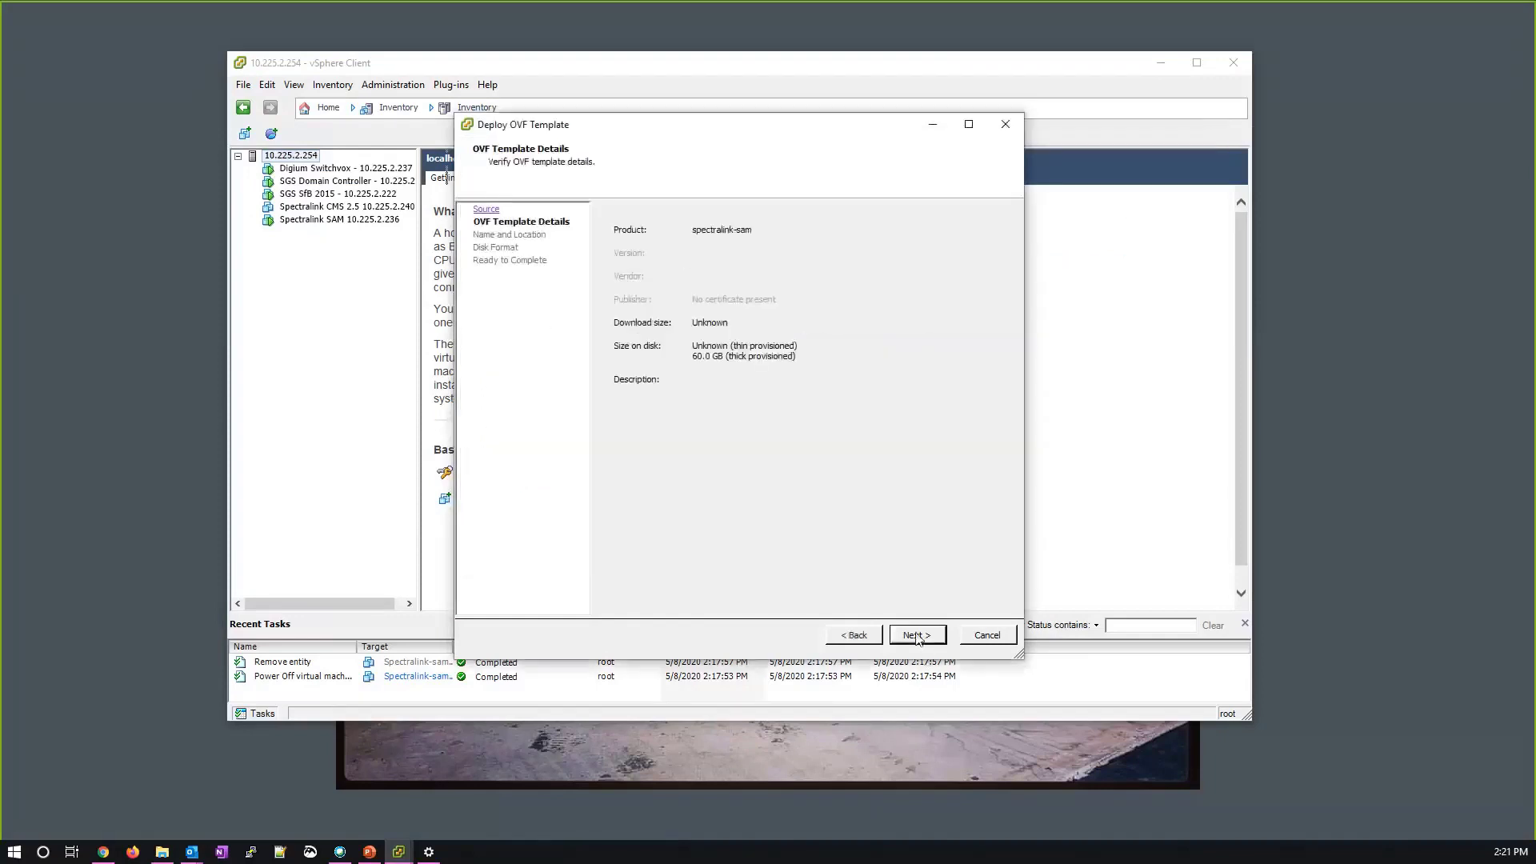
Name the new VM Spectralink-sam DEMO by capitalizing the first letter.
{"action": "left_click", "coordinate": [917, 635]}
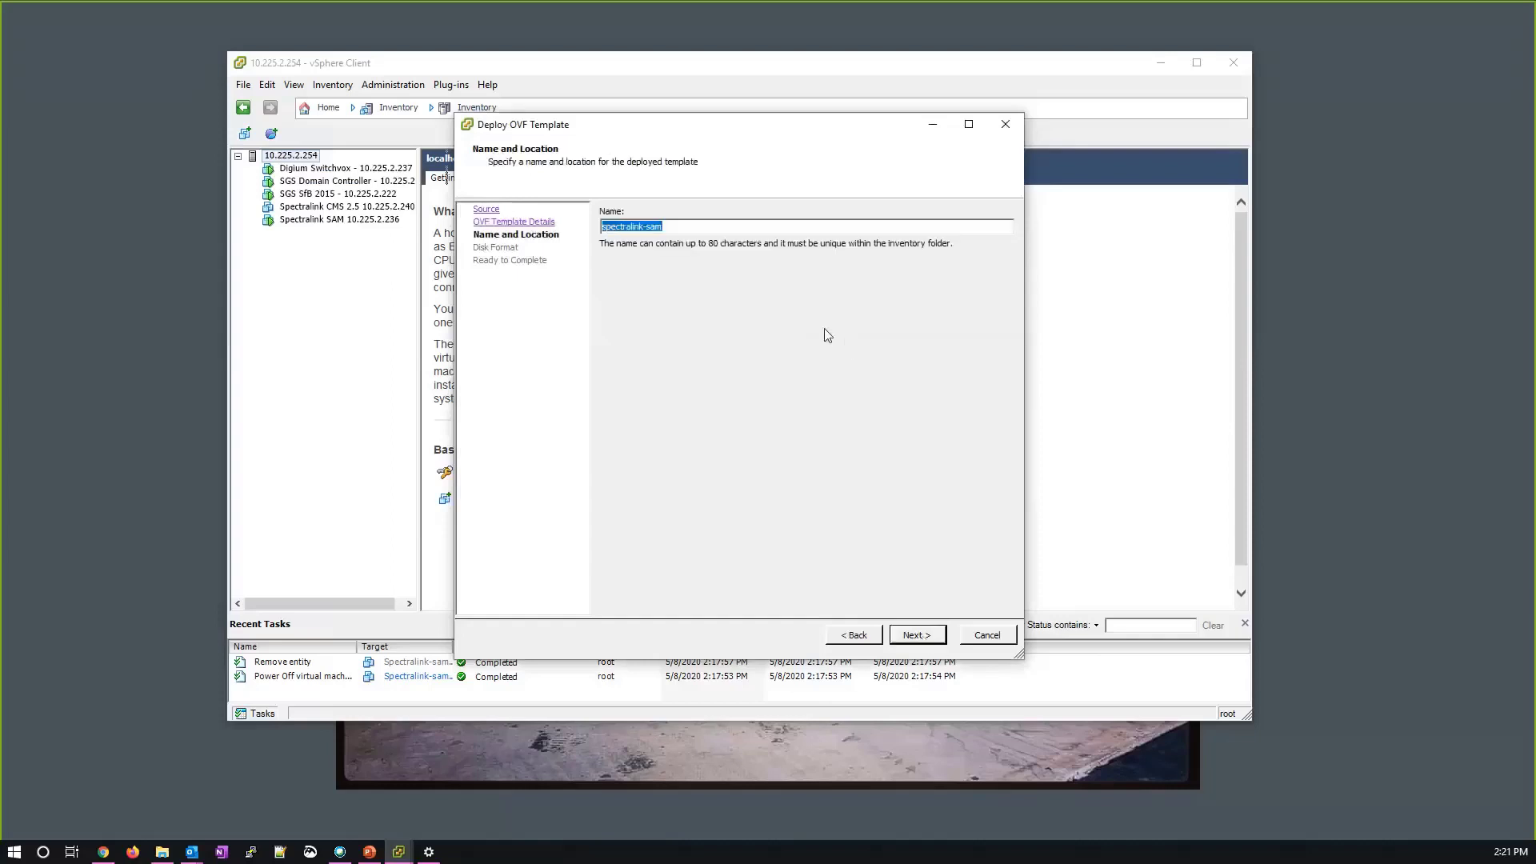
{"action": "key", "text": "Home"}
{"action": "key", "text": "Delete"}
{"action": "type", "text": "S"}
Keep the default disk format, enable Power on after deployment, and start deploying.
{"action": "left_click", "coordinate": [916, 636]}
{"action": "left_click", "coordinate": [927, 639]}
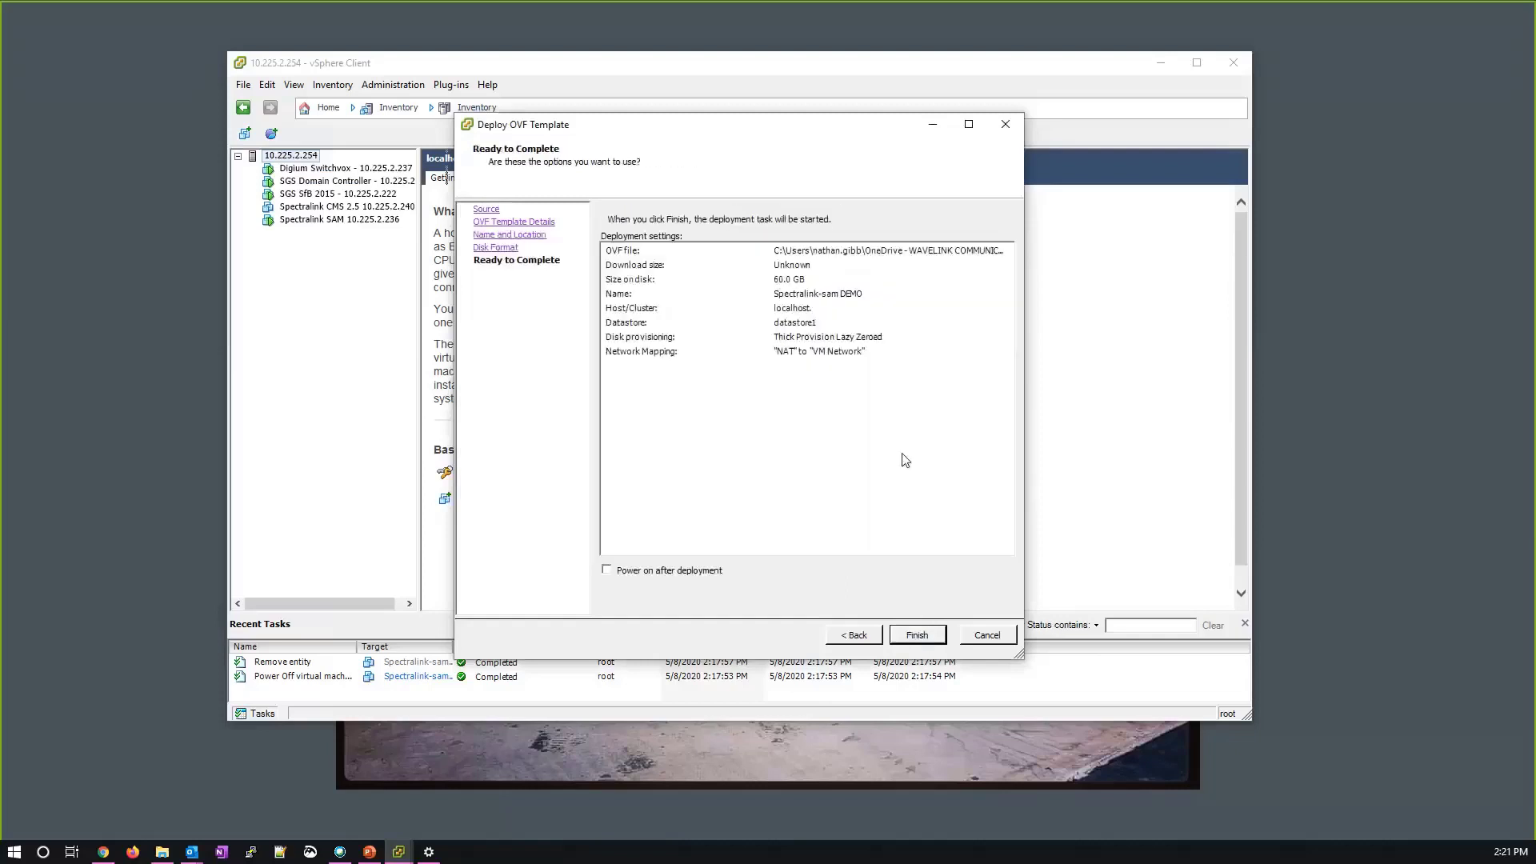
{"action": "left_click", "coordinate": [676, 573]}
{"action": "left_click", "coordinate": [926, 636]}
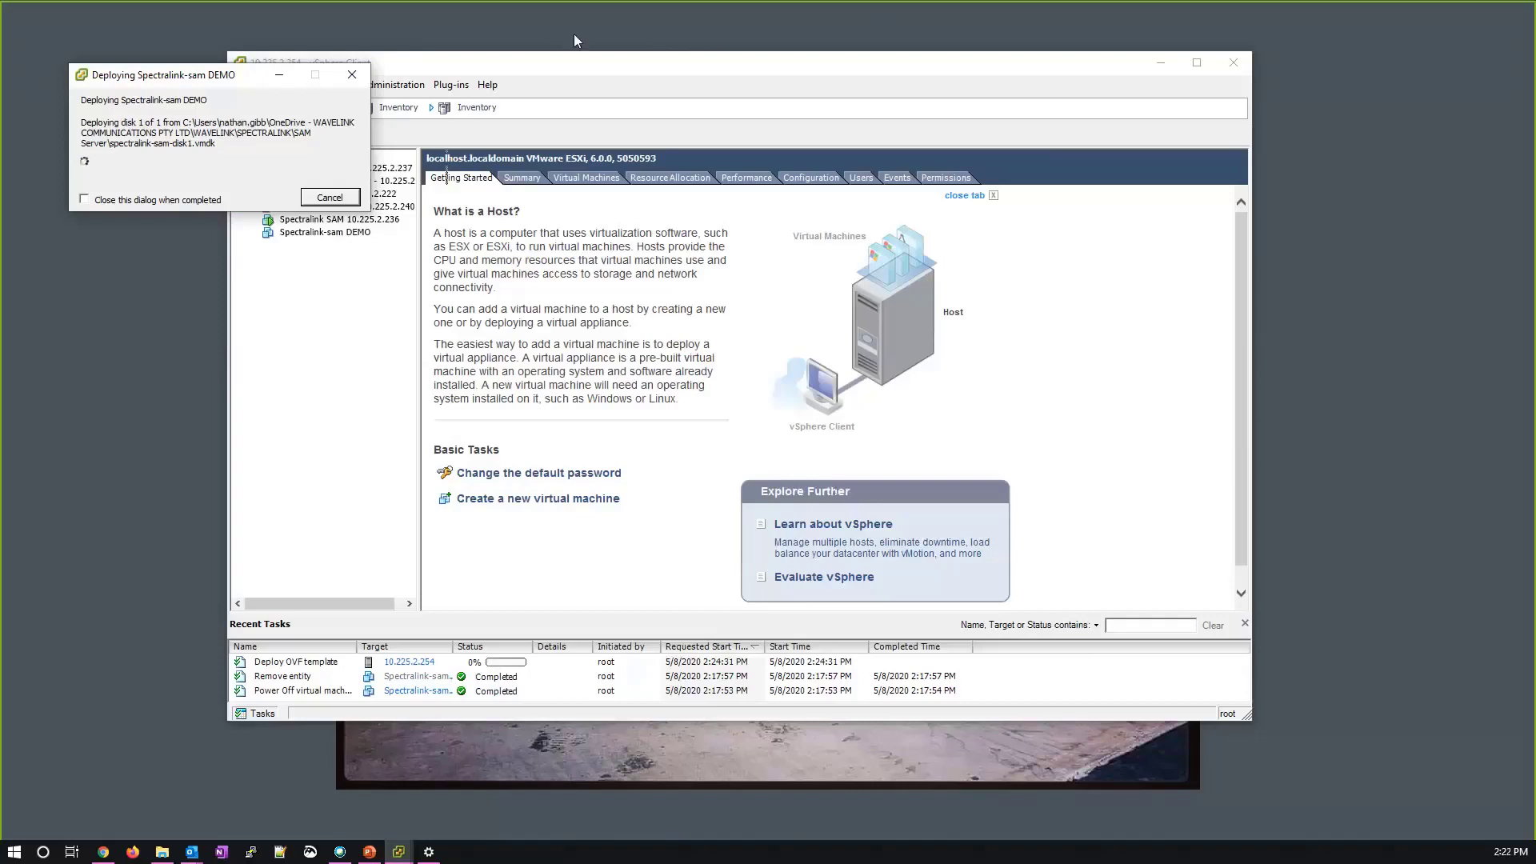
Wait for the Spectralink-sam DEMO deployment to report Deployment Completed Successfully.
{"action": "left_click", "coordinate": [856, 29]}
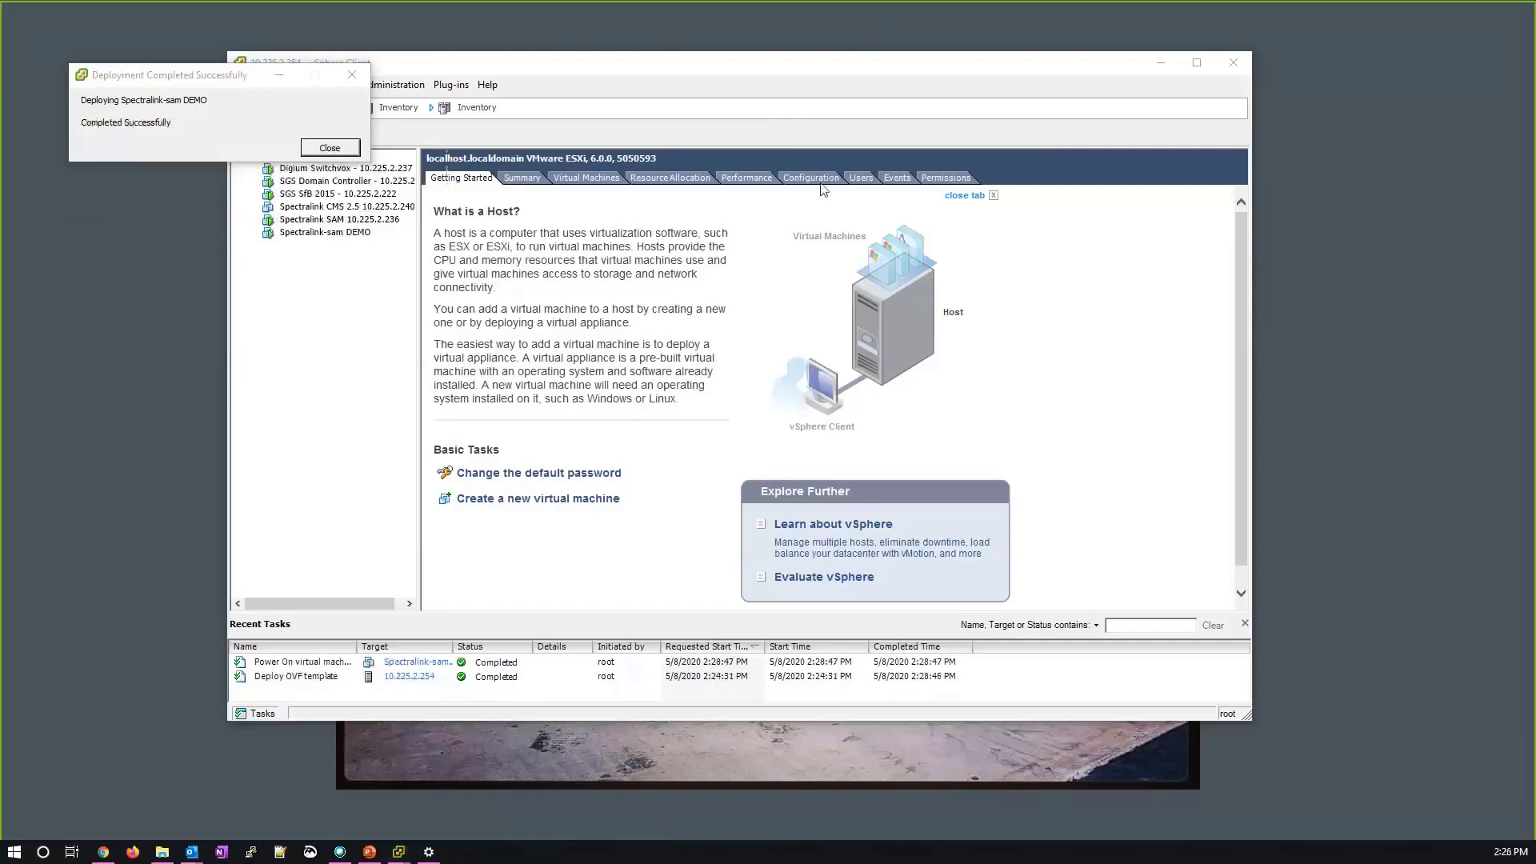
{"action": "left_click", "coordinate": [199, 102]}
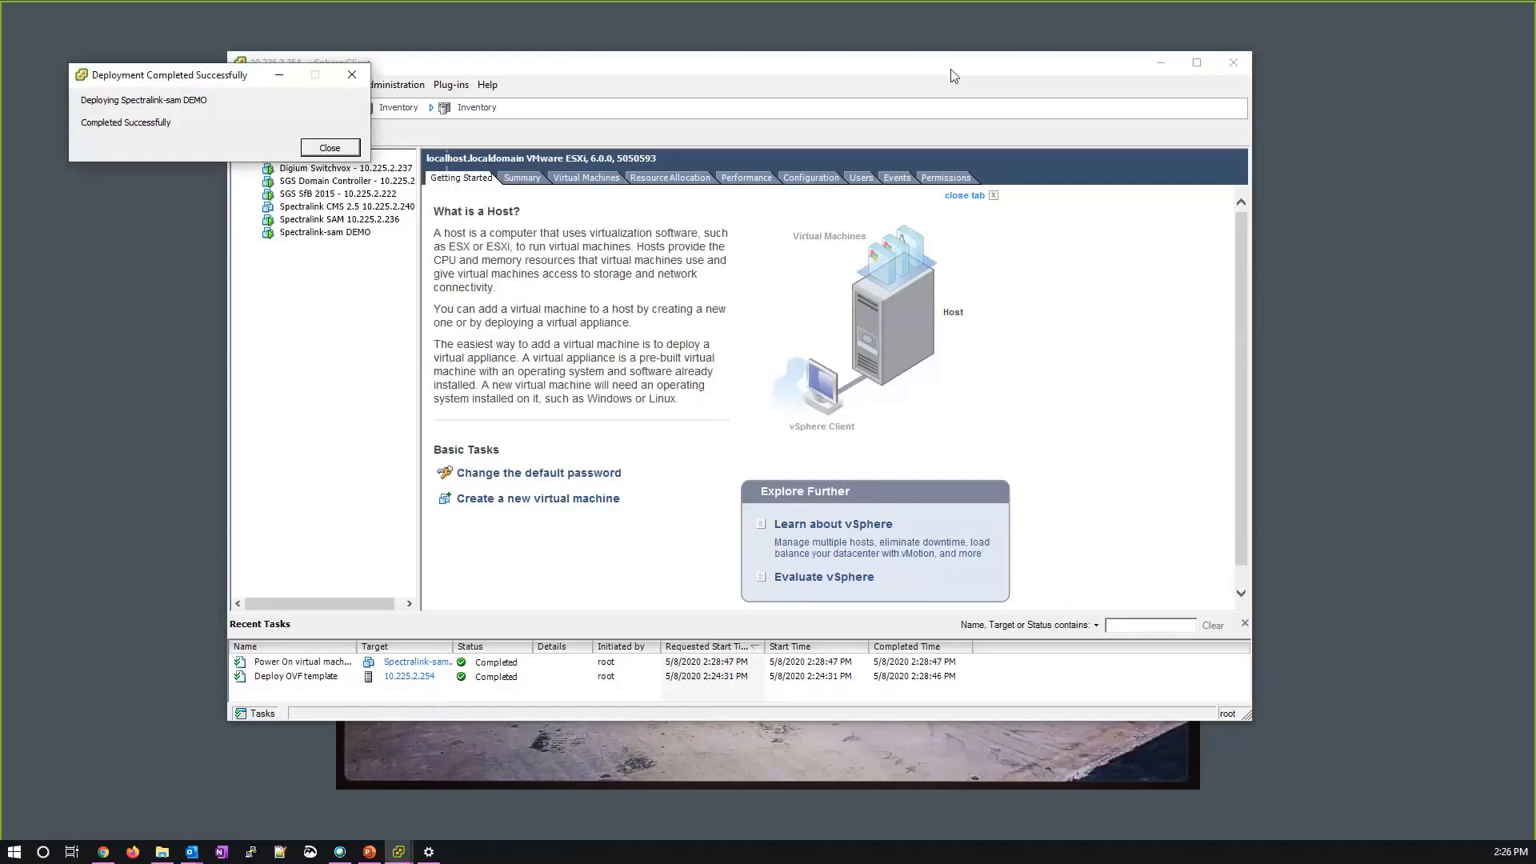
Dismiss the completion notice and open the Spectralink-sam DEMO VM's console.
{"action": "left_click", "coordinate": [329, 147]}
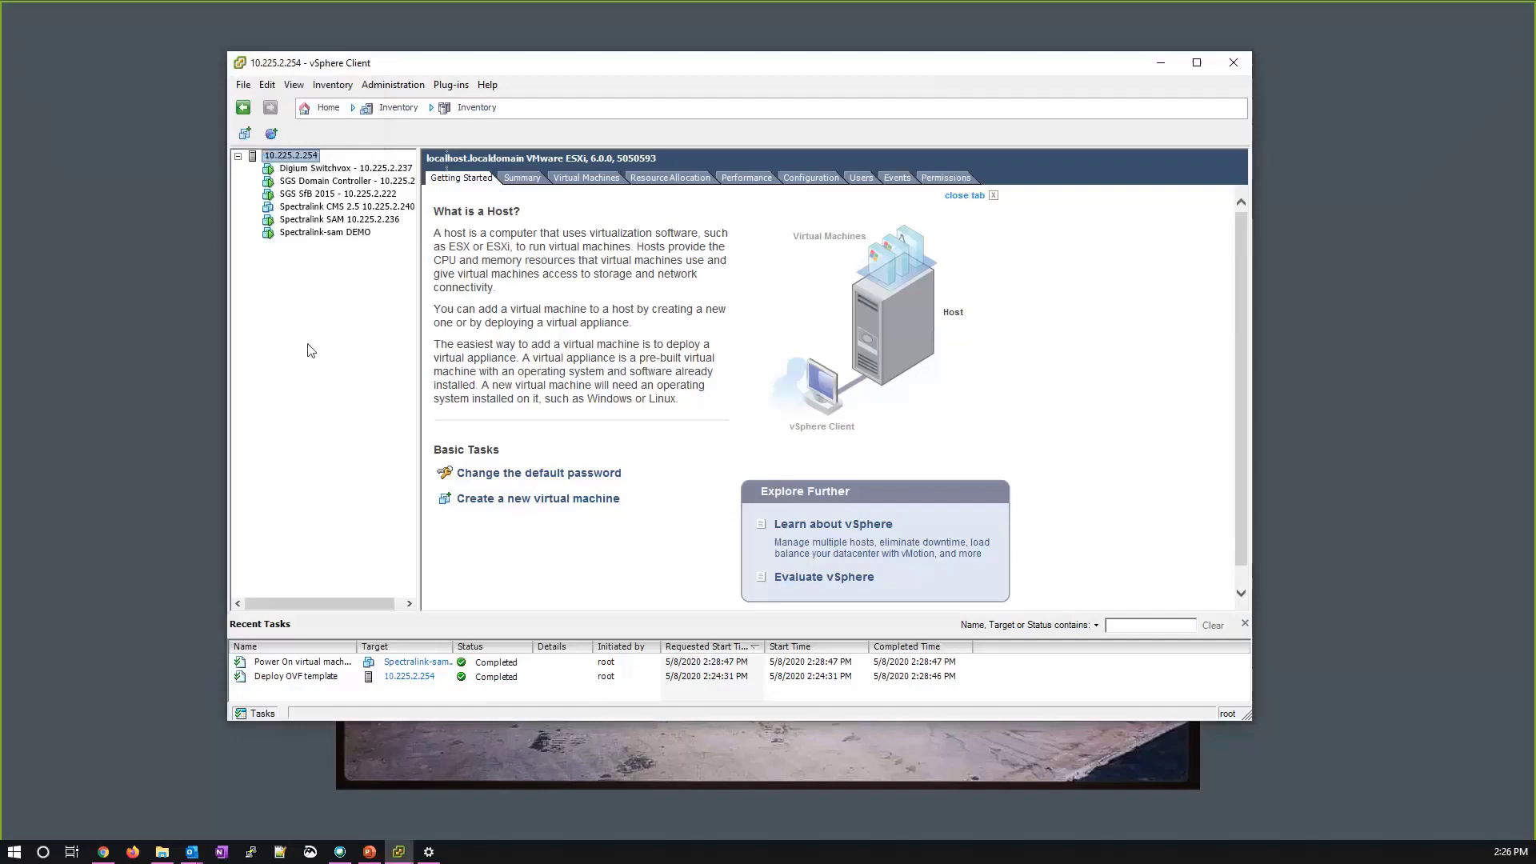
{"action": "left_click", "coordinate": [330, 235]}
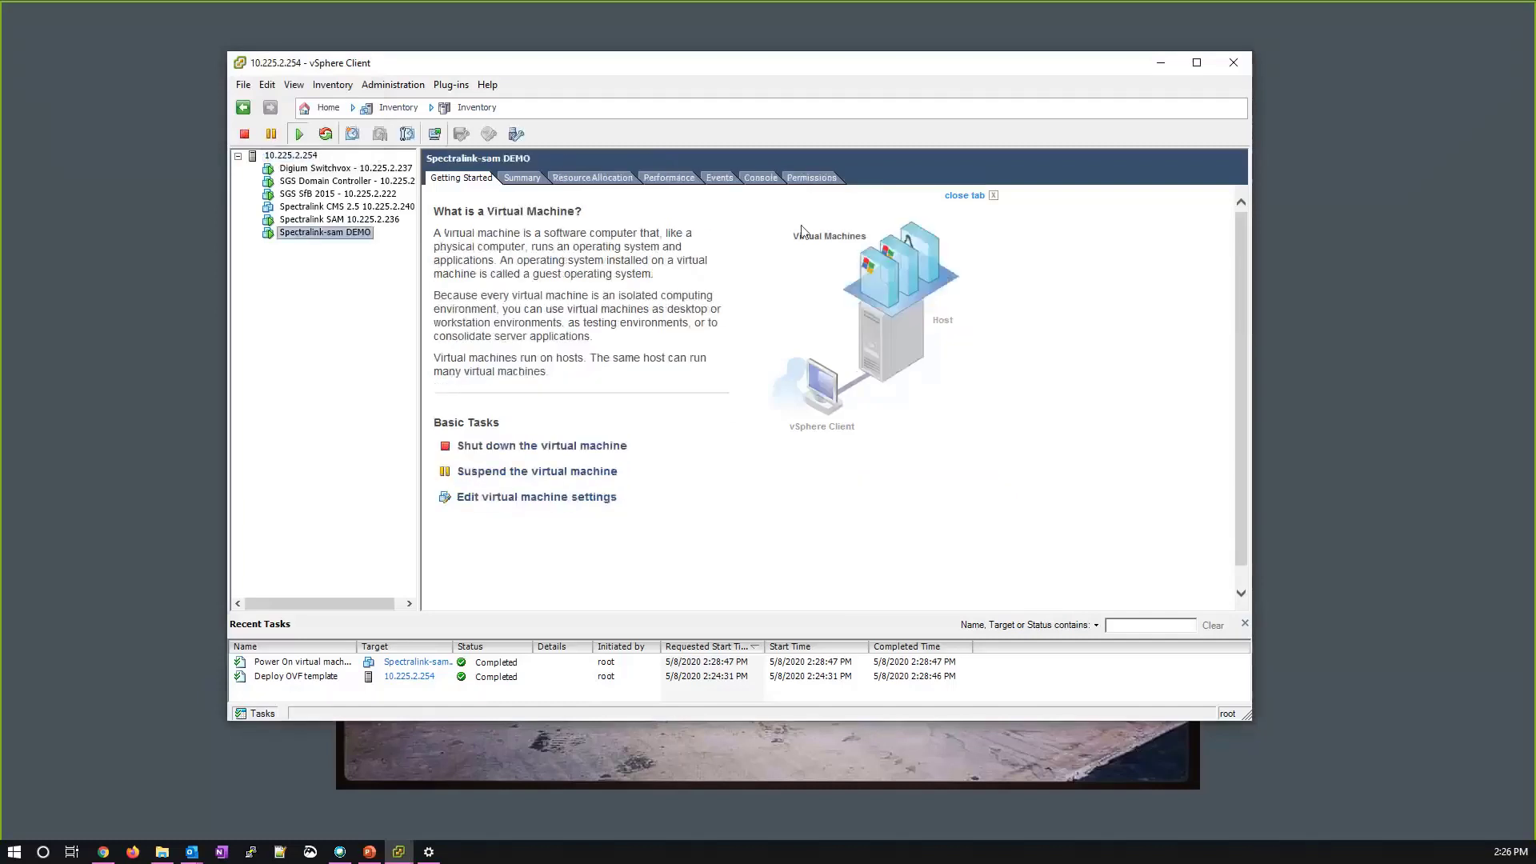
{"action": "left_click", "coordinate": [759, 180]}
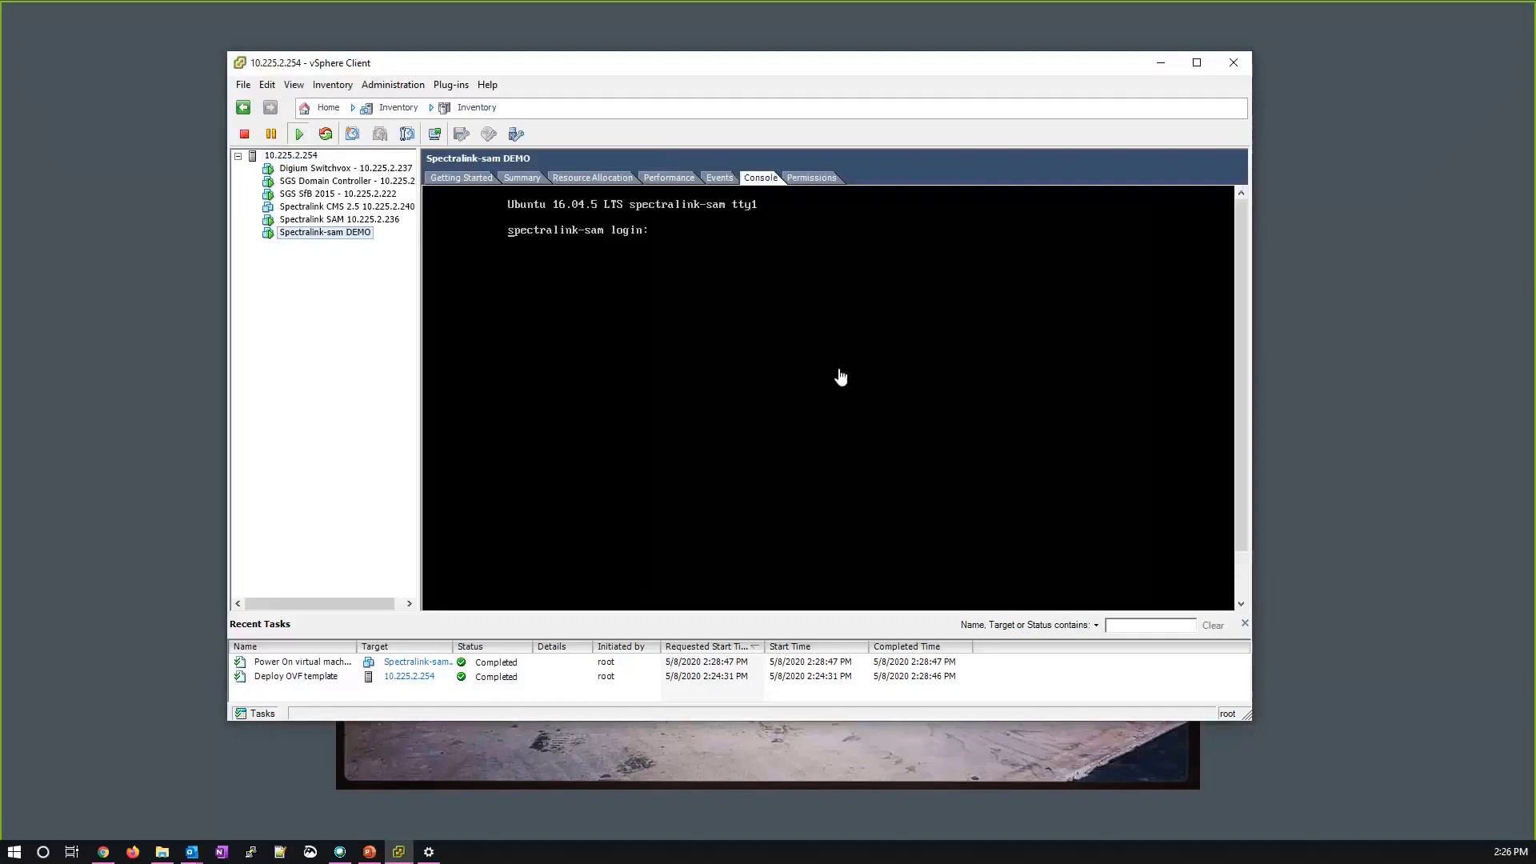
{"action": "left_click", "coordinate": [987, 274]}
Log in to the Ubuntu shell with the login name and password, retrying after rejected attempts.
{"action": "right_click", "coordinate": [899, 136]}
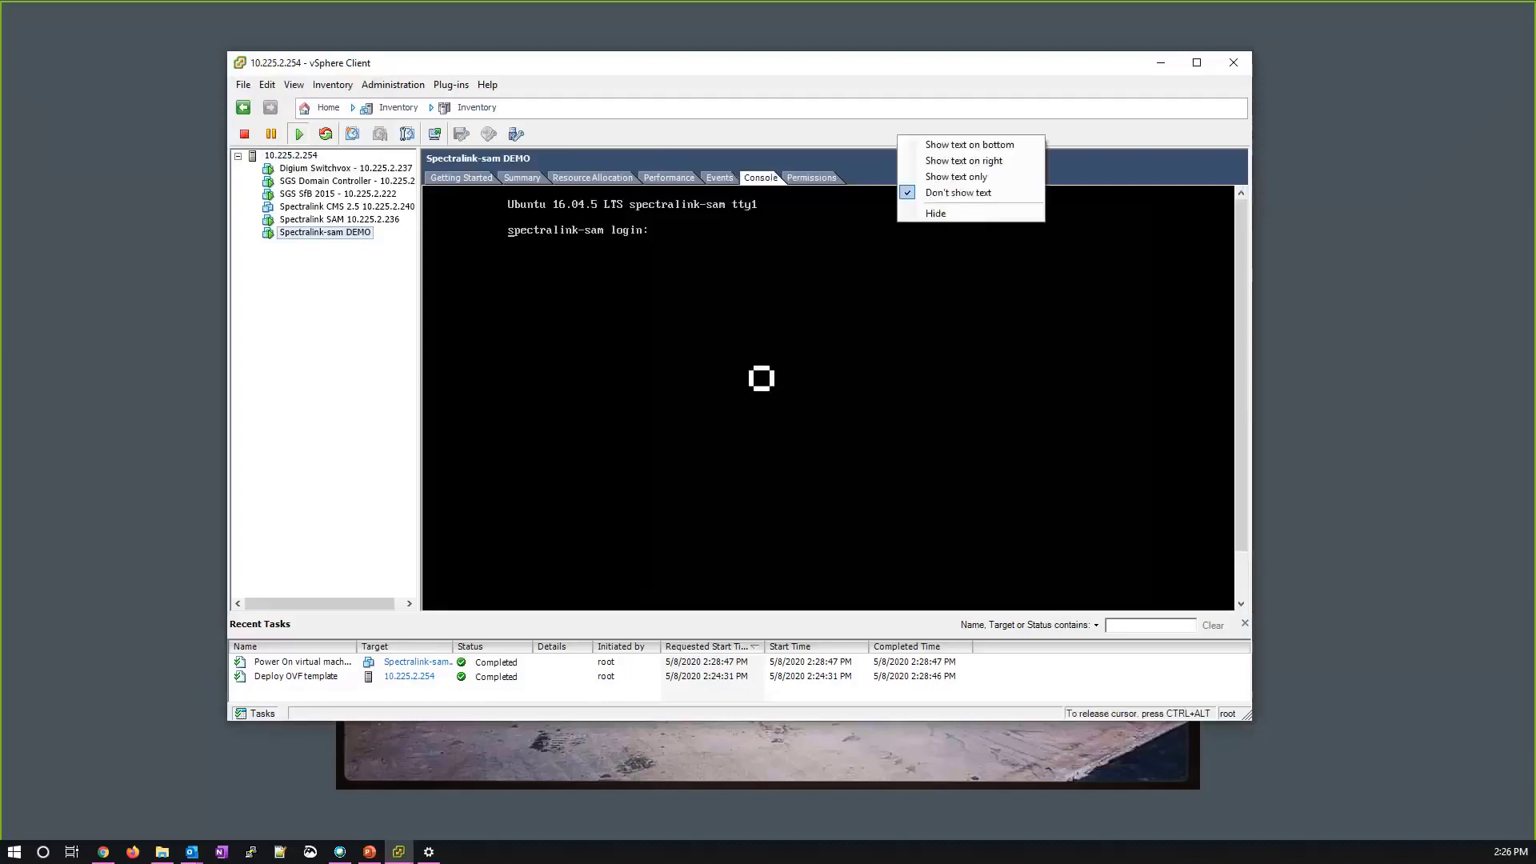
{"action": "type", "text": "sam"}
{"action": "key", "text": "Return"}
{"action": "left_click", "coordinate": [882, 107]}
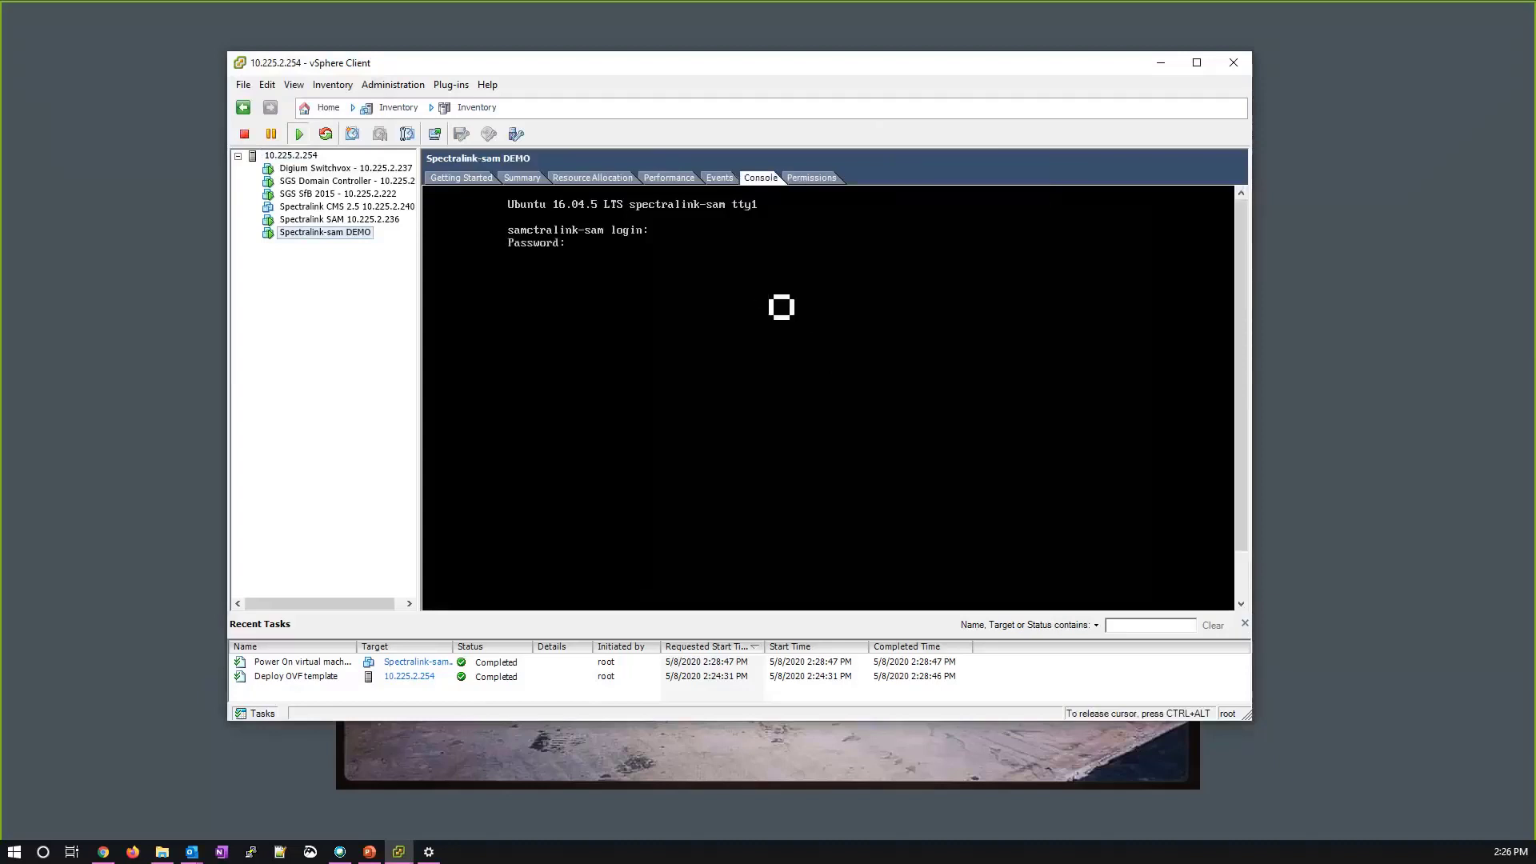
{"action": "key", "text": "Return"}
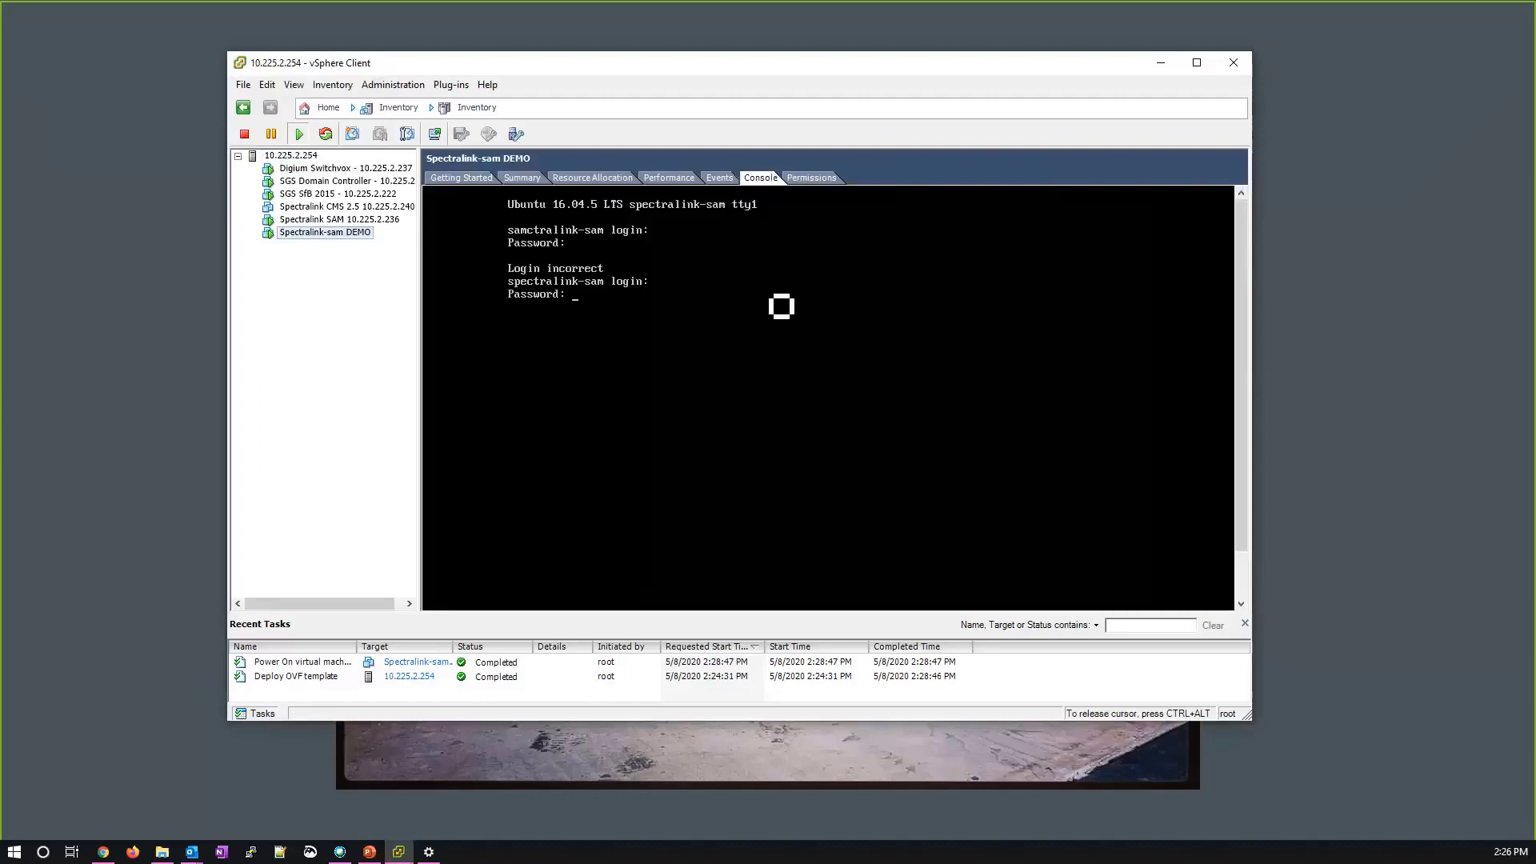
{"action": "type", "text": "sam"}
{"action": "key", "text": "Return"}
{"action": "key", "text": "Return"}
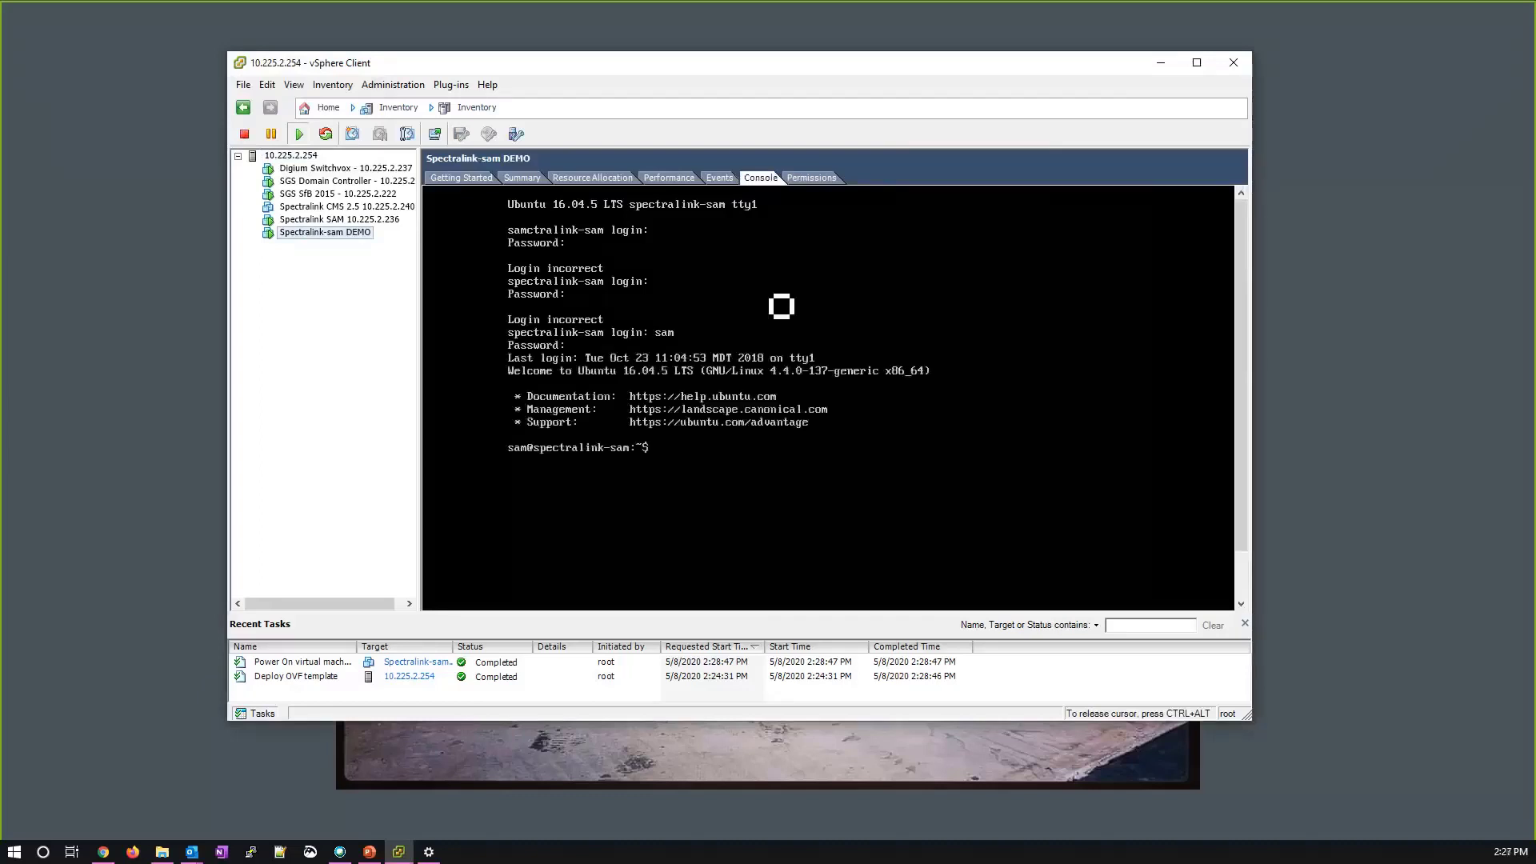
{"action": "key", "text": "Return"}
{"action": "key", "text": "Return"}
Run sudo python network_init.py from the bin folder.
{"action": "type", "text": "cd "}
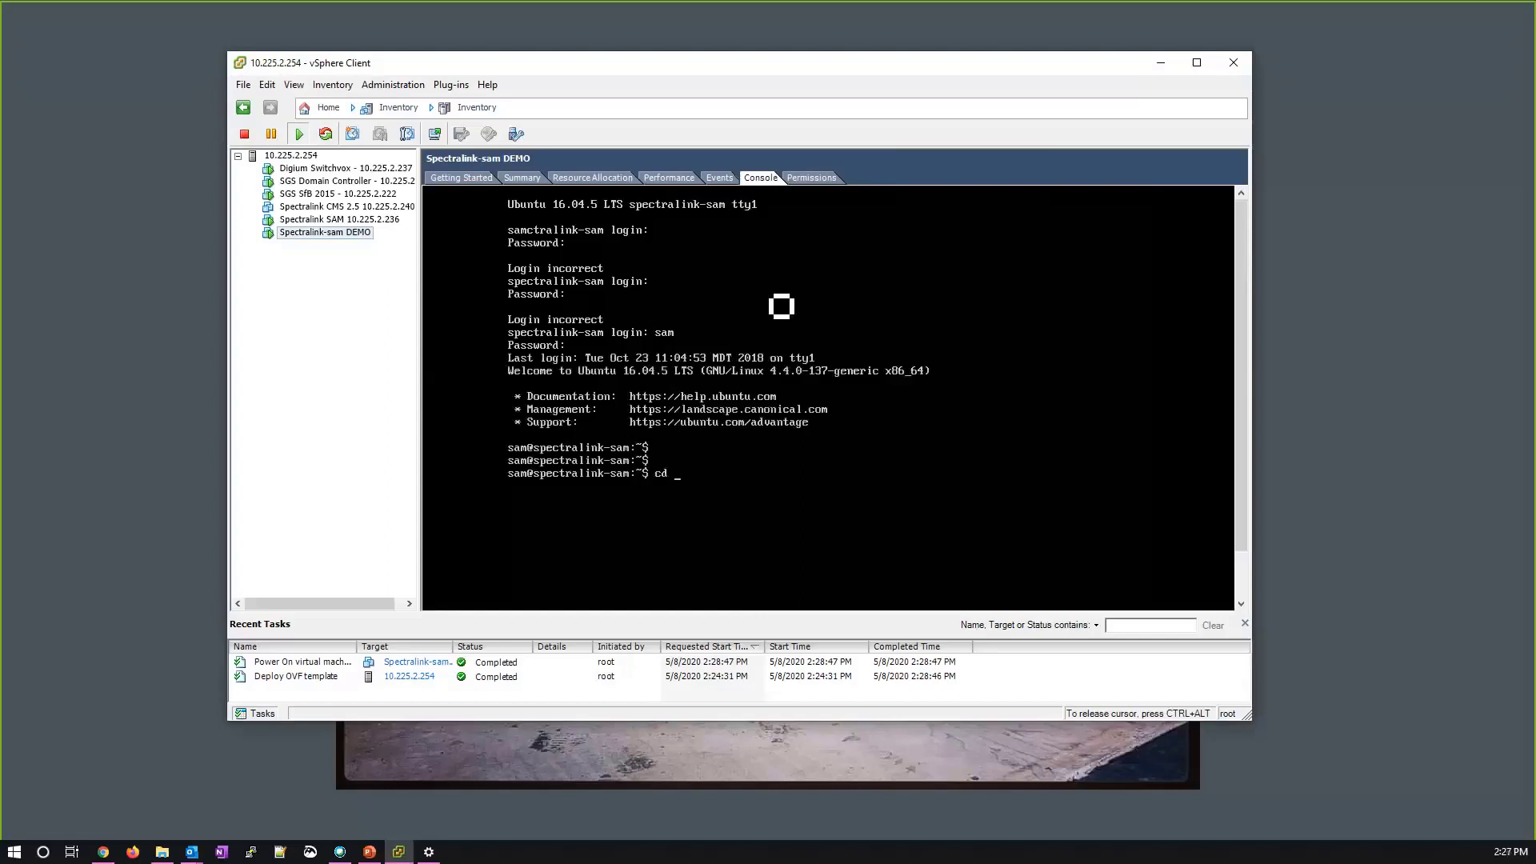
{"action": "type", "text": "bin"}
{"action": "key", "text": "Return"}
{"action": "type", "text": "su"}
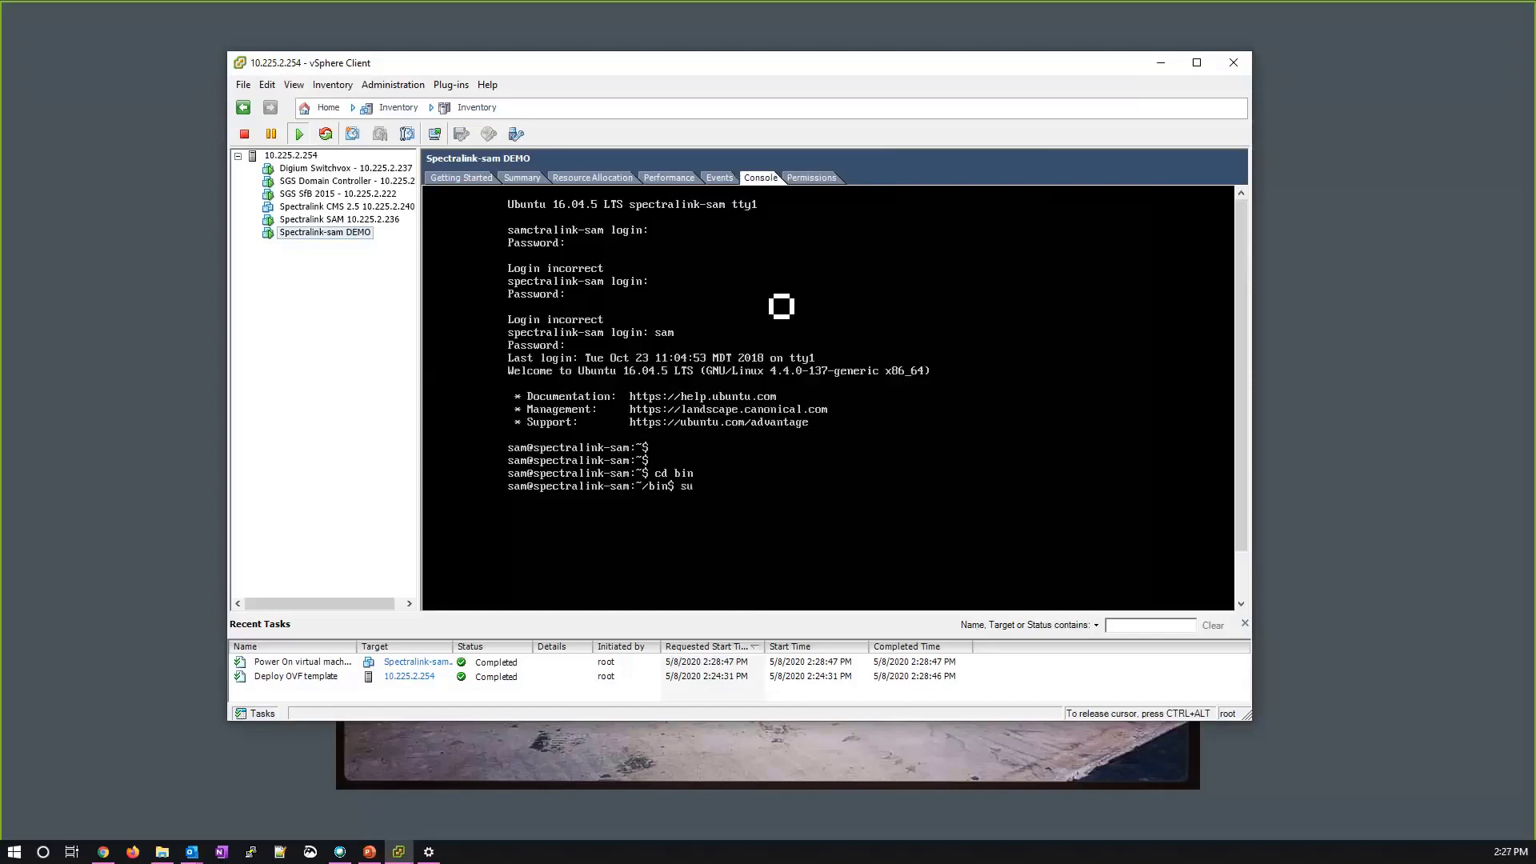
{"action": "type", "text": "do python ne"}
{"action": "key", "text": "Tab"}
{"action": "key", "text": "Return"}
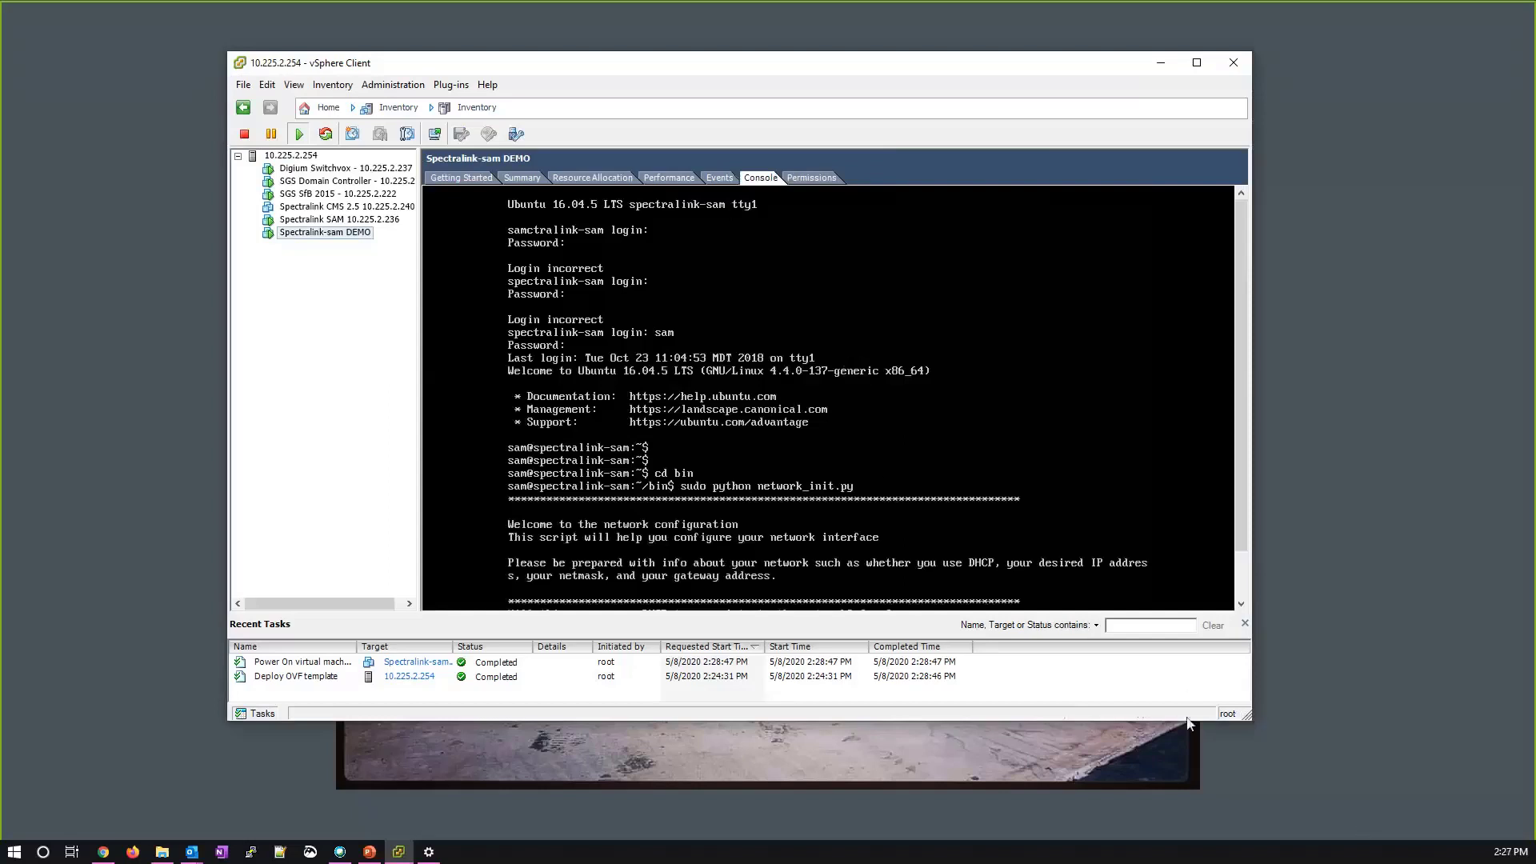
Decline DHCP and enter static IP 10.225.2.235 with netmask 255.255.255.0.
{"action": "left_click_drag", "start_coordinate": [1248, 717], "coordinate": [1358, 815]}
{"action": "type", "text": "n"}
{"action": "key", "text": "Return"}
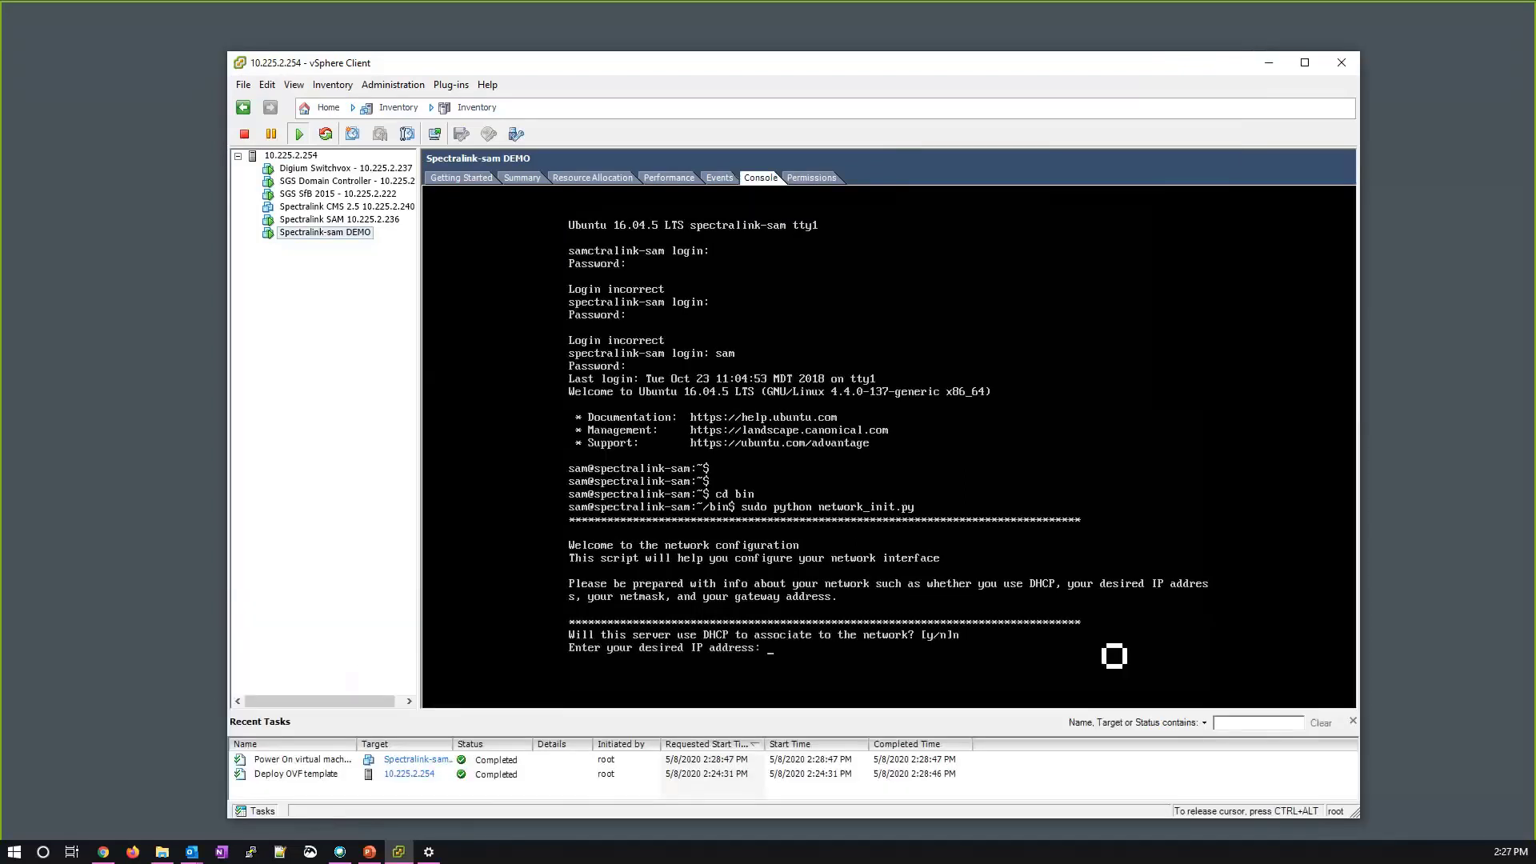
{"action": "type", "text": "10.225.2.235"}
{"action": "key", "text": "Return"}
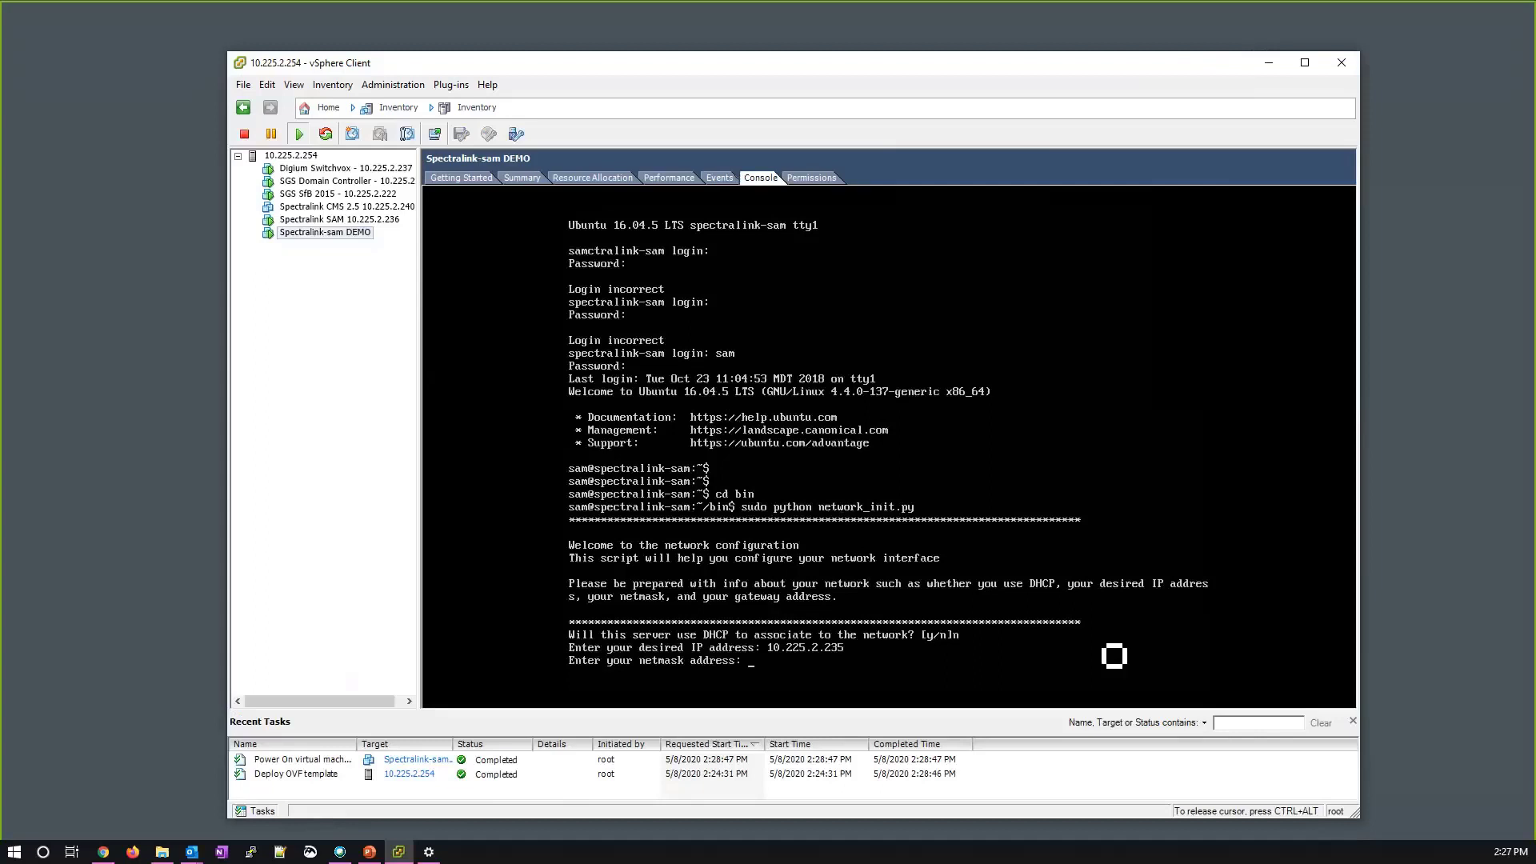
{"action": "type", "text": "255.255.255.0"}
{"action": "key", "text": "Return"}
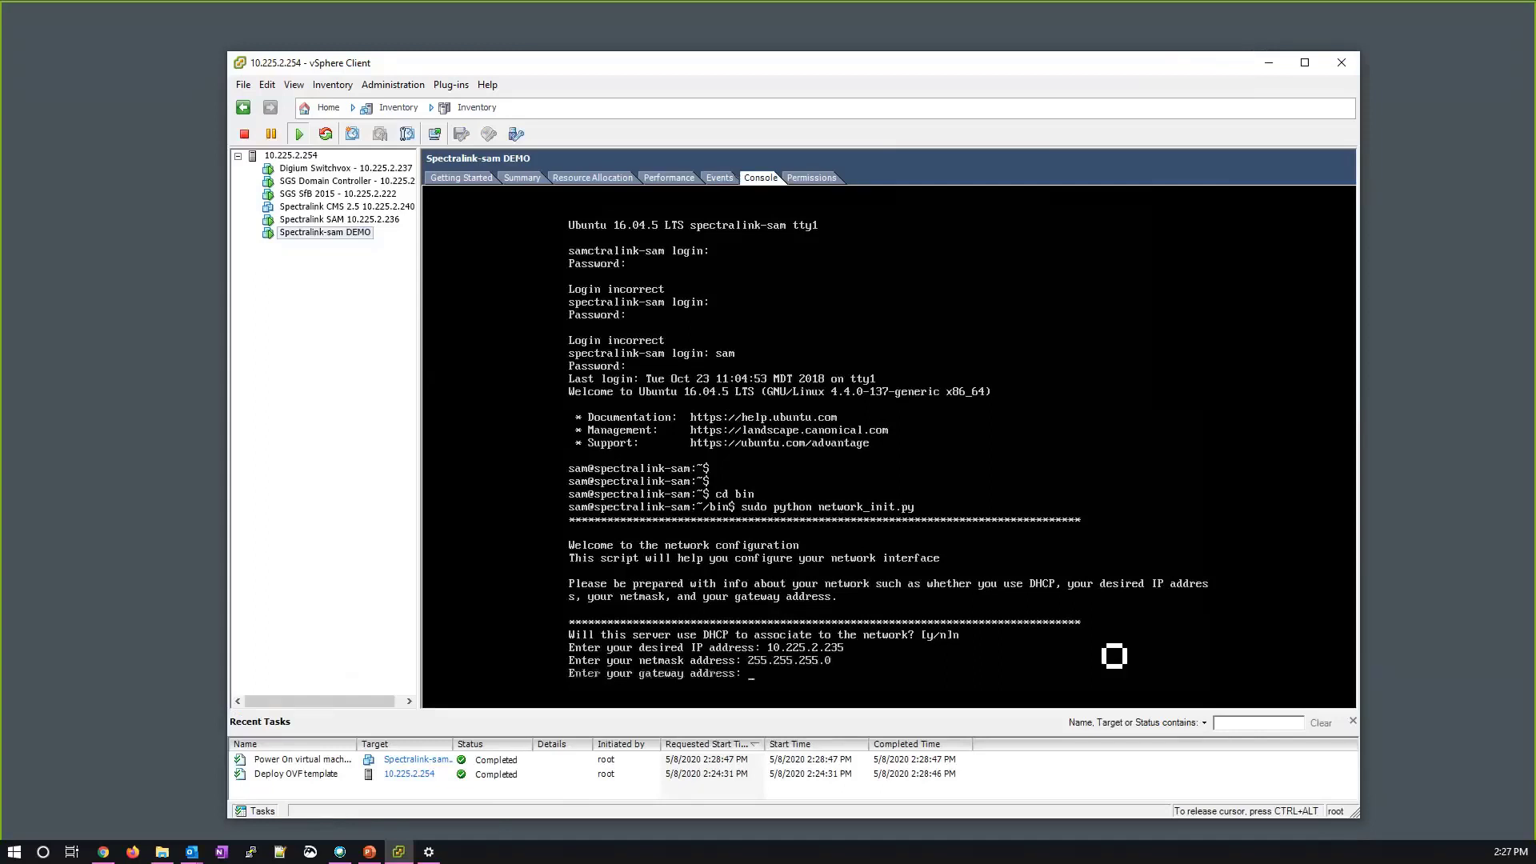
Enter gateway 10.225.2.1 and DNS 10.225.2.223, skipping the second DNS server.
{"action": "type", "text": "10.225.2.1"}
{"action": "key", "text": "Return"}
{"action": "type", "text": "10.225.2."}
{"action": "type", "text": "223"}
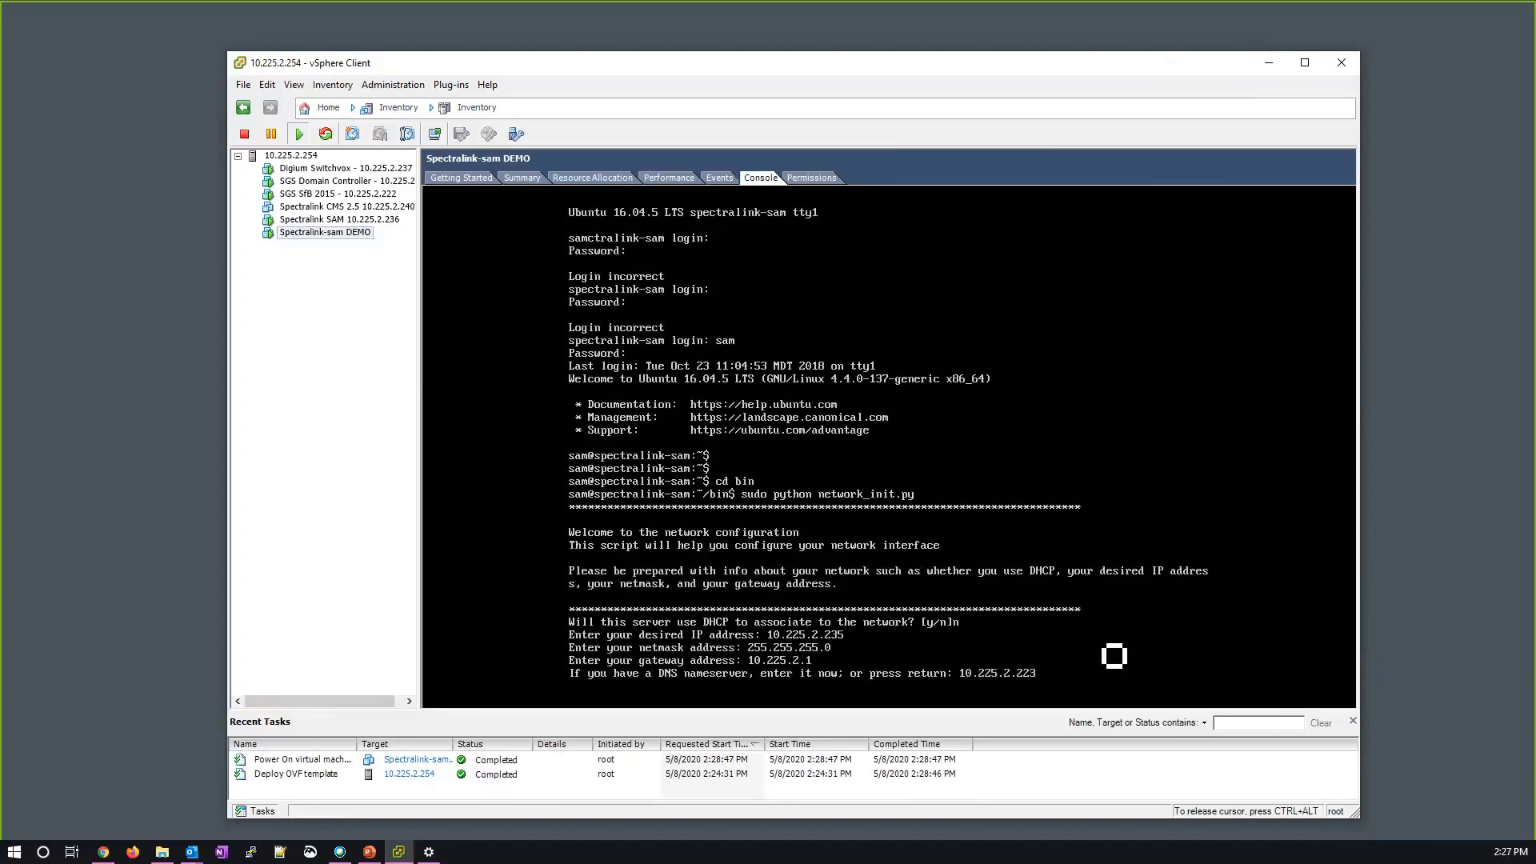
{"action": "key", "text": "Return"}
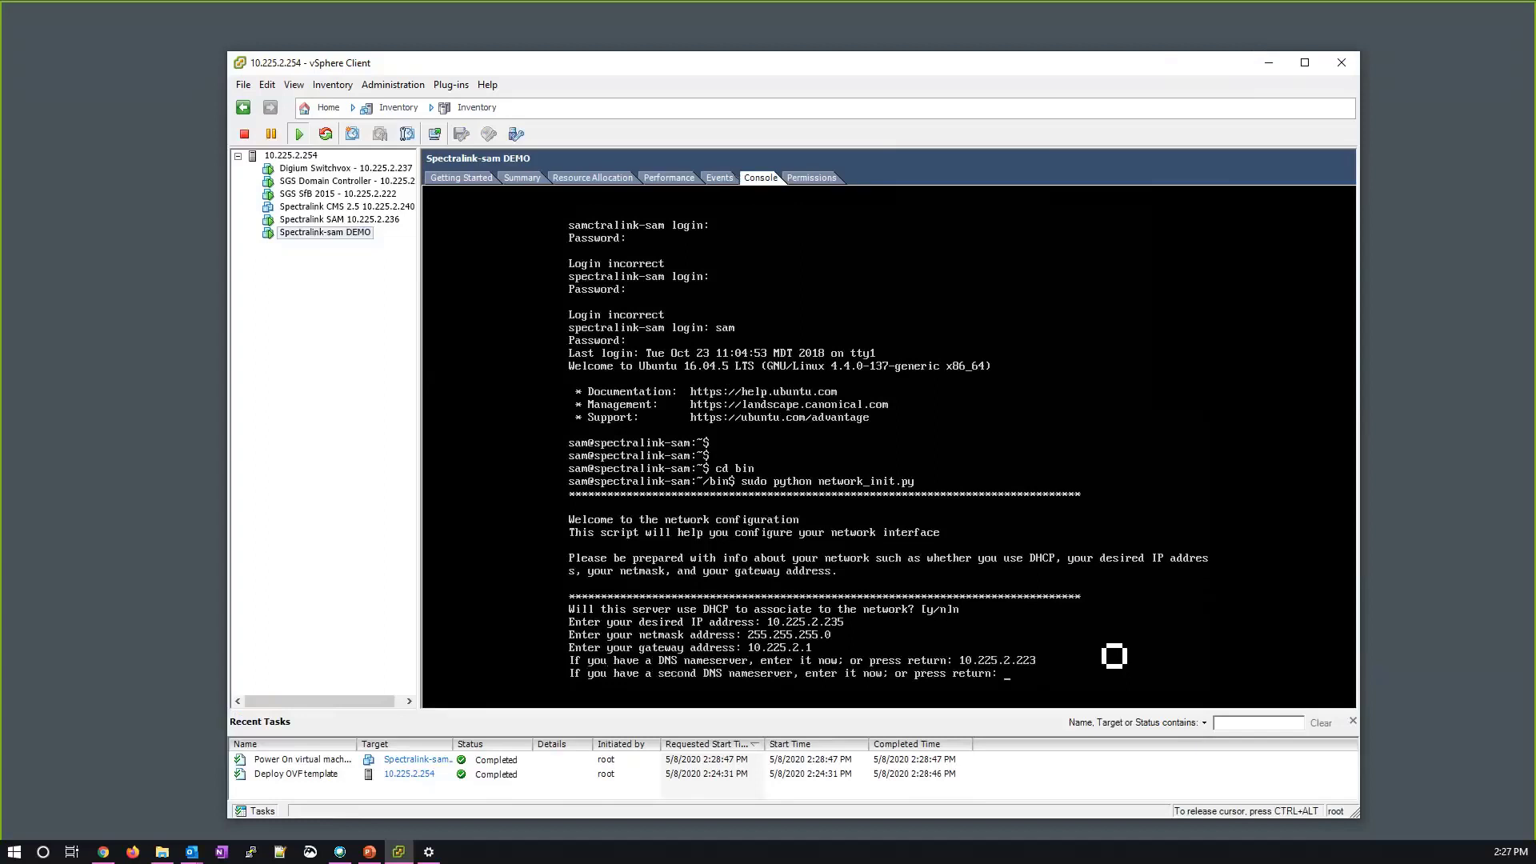
{"action": "key", "text": "Return"}
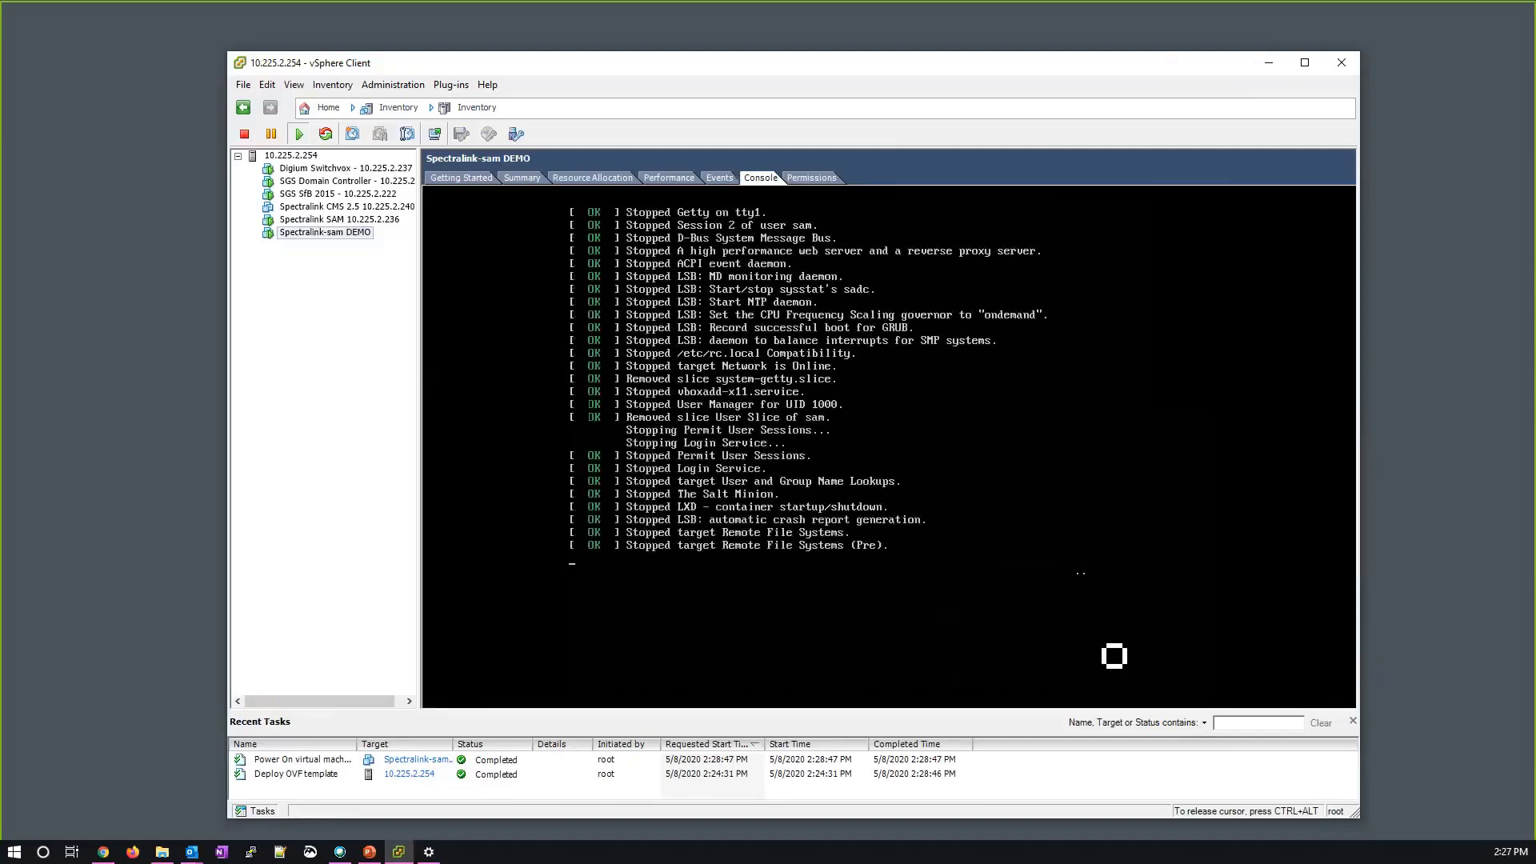